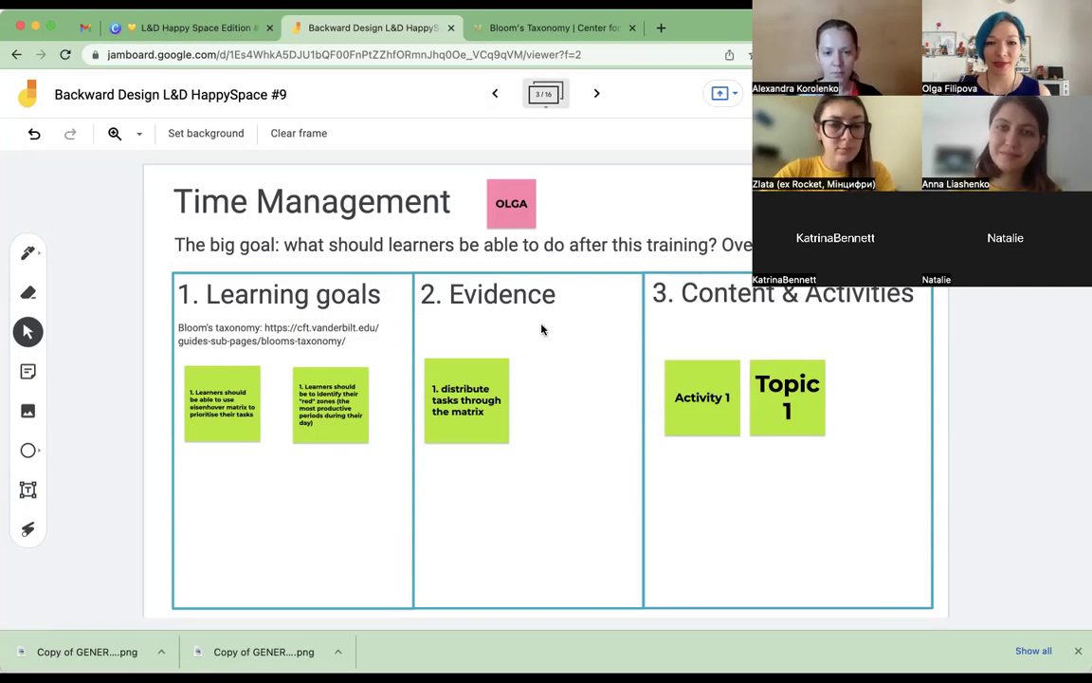
Step: Duplicate the "distribute tasks through the matrix" note and place the copy beside it in the Evidence column
left_click(484, 370)
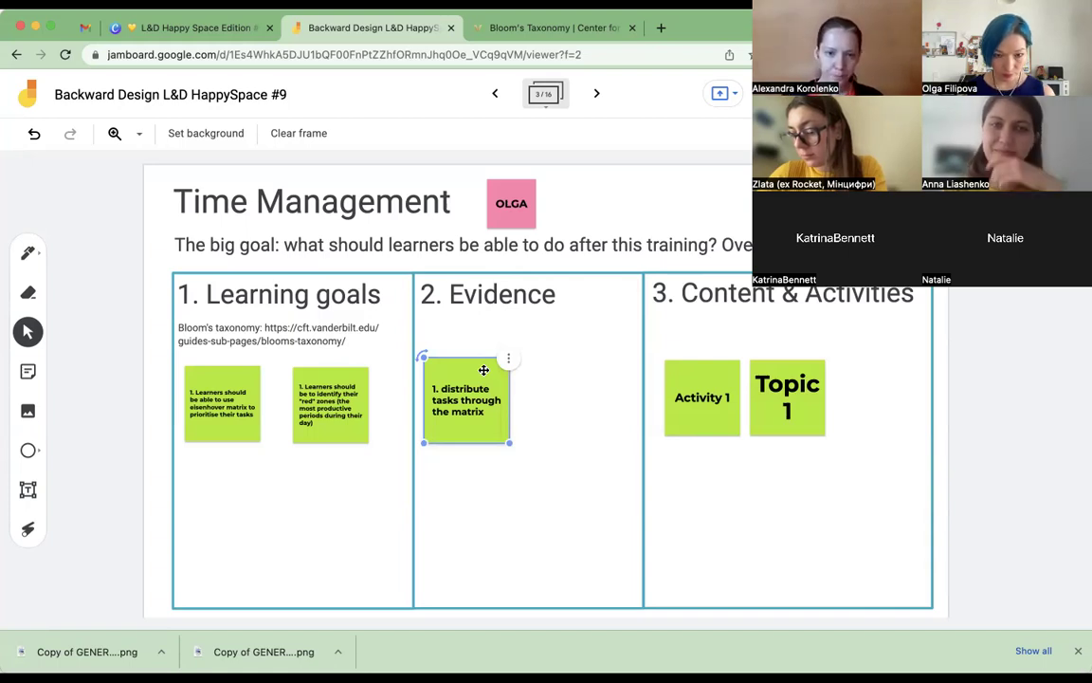
key("ctrl+d")
left_click_drag(512, 370, 585, 363)
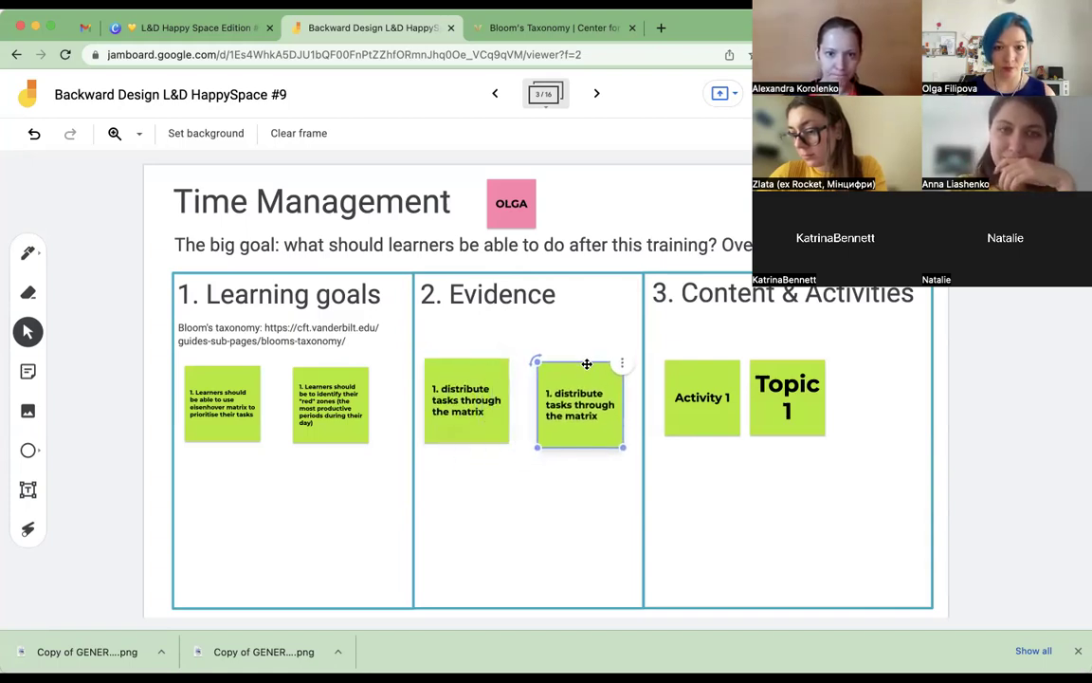
Step: Replace the copied note's wording after the number with "write down your most productive times during the day and explain why"
double_click(578, 408)
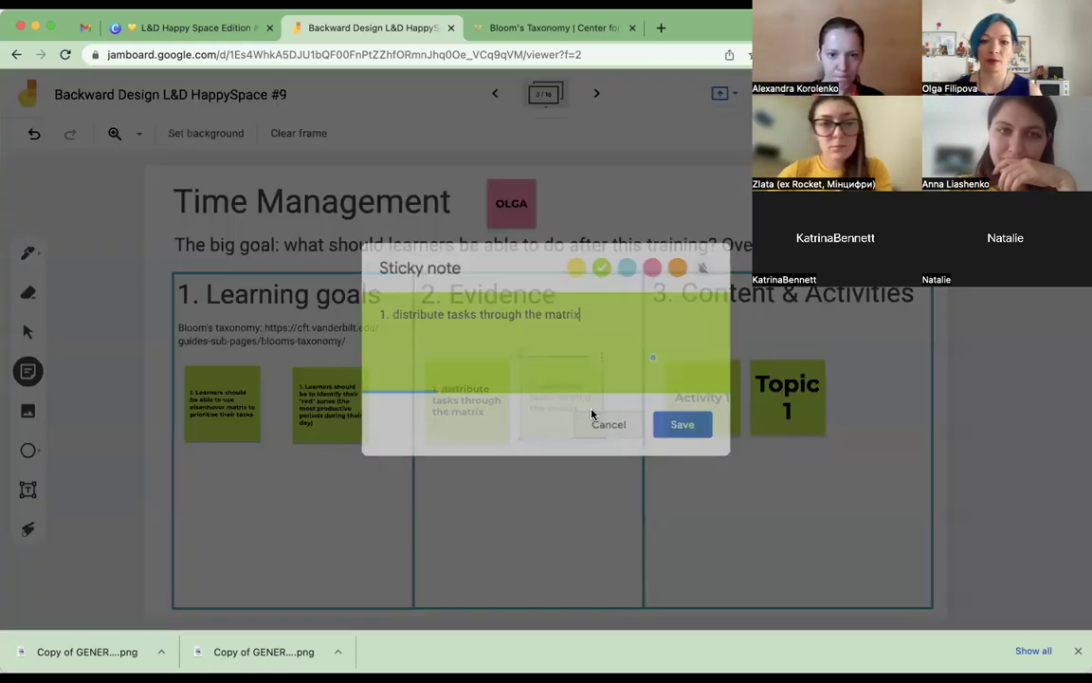
left_click_drag(578, 314, 390, 313)
type("wrote")
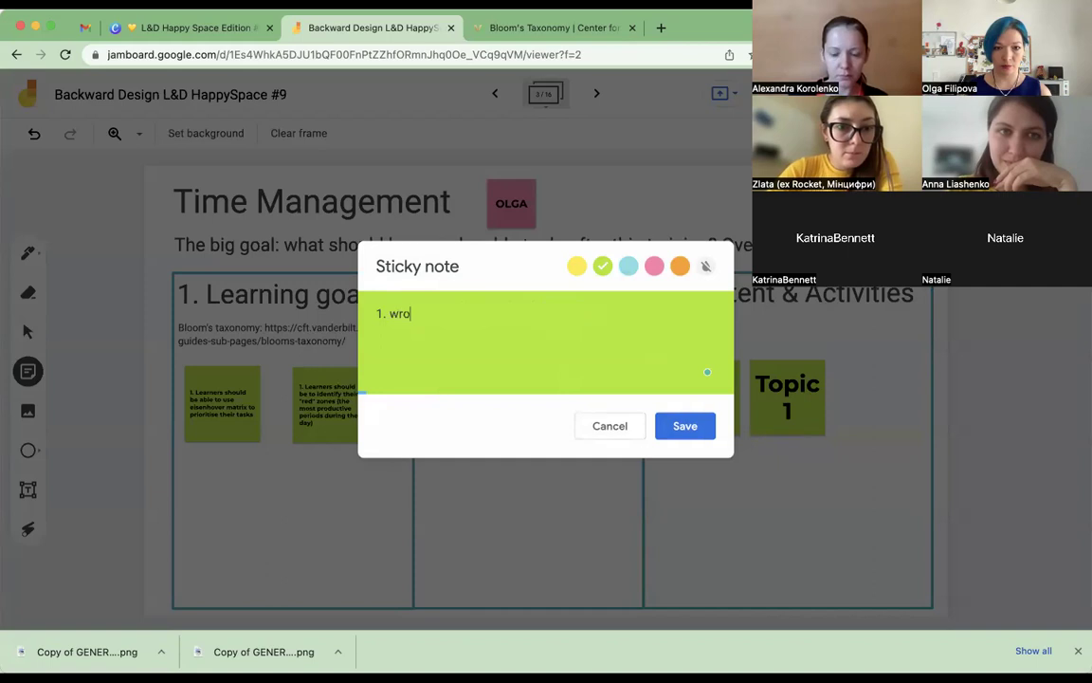
key("BackSpace")
type("ite dow")
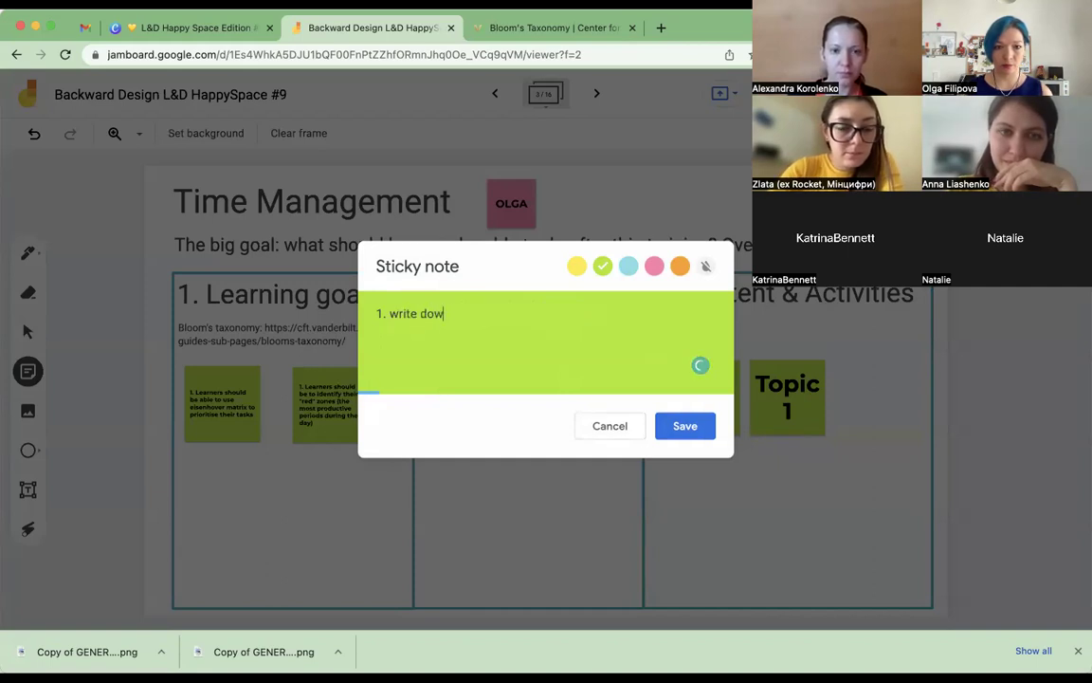
type("n your ")
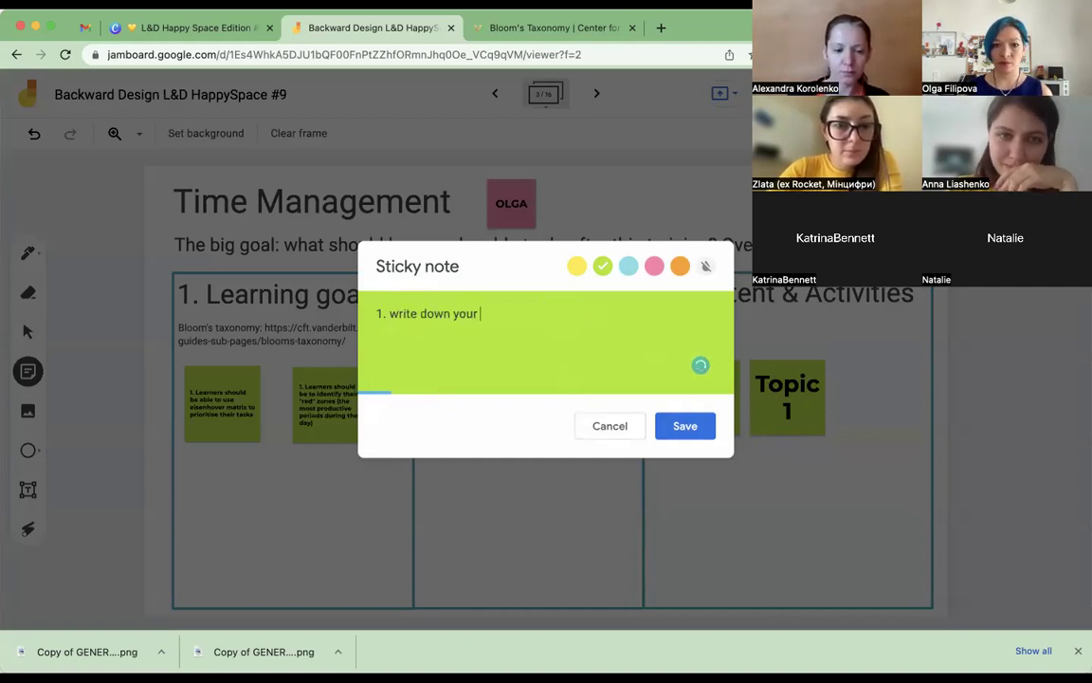
type("most productive")
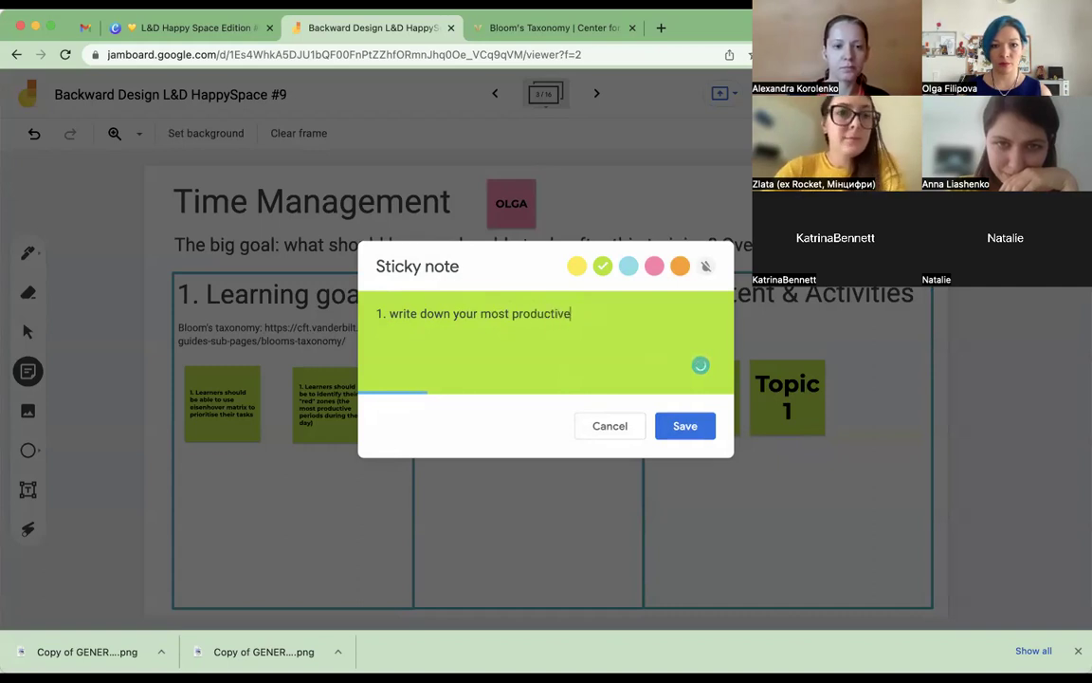
type(" times duri")
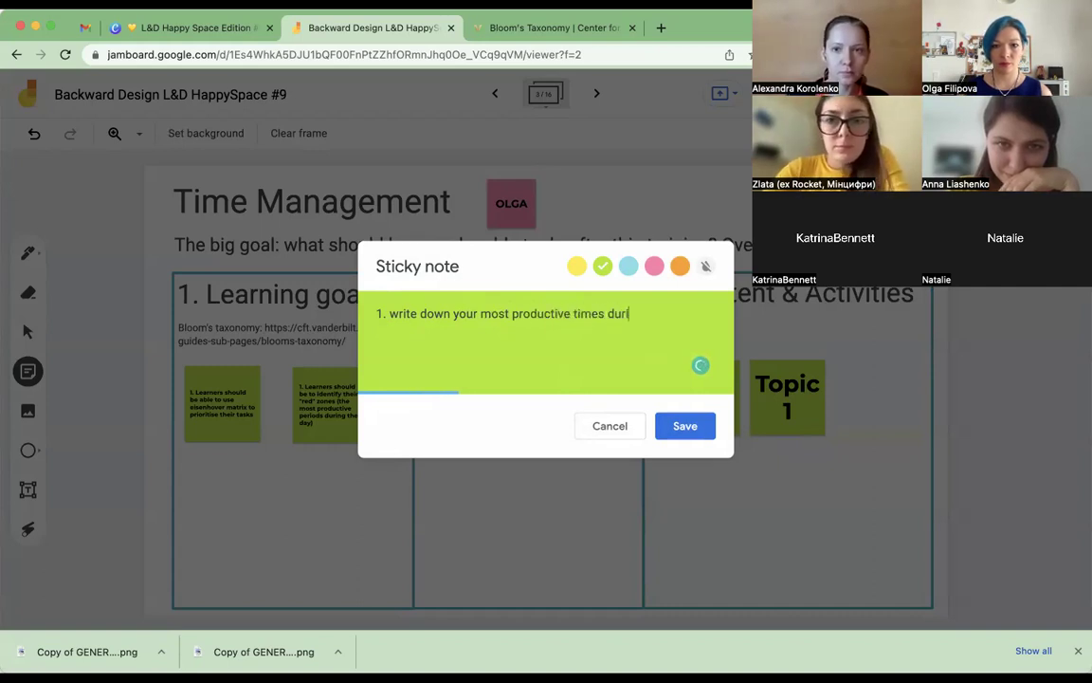
type("ng the day and explain why")
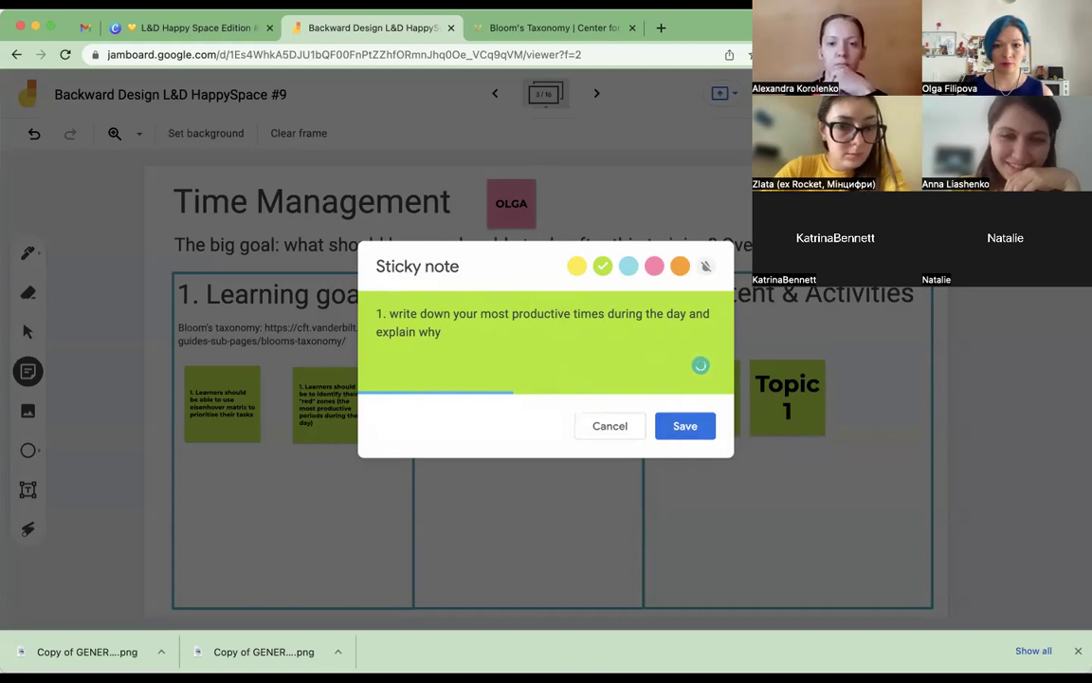
Step: Colour the copied note blue, change its opening to "2. [open answer]" and save it
left_click(628, 265)
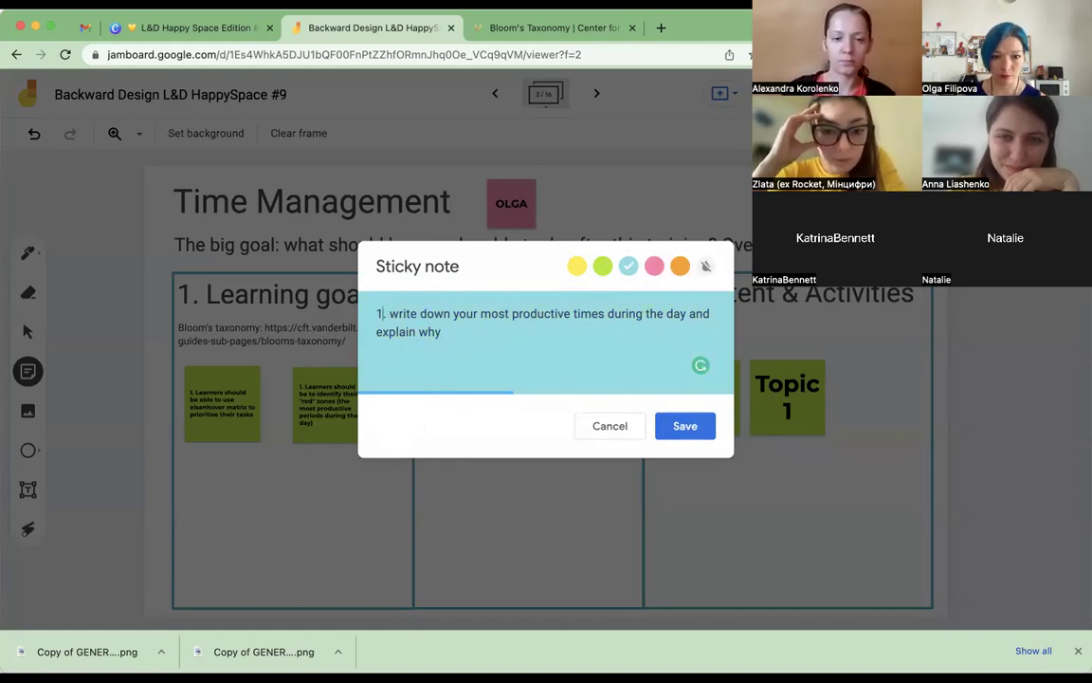
type("[]")
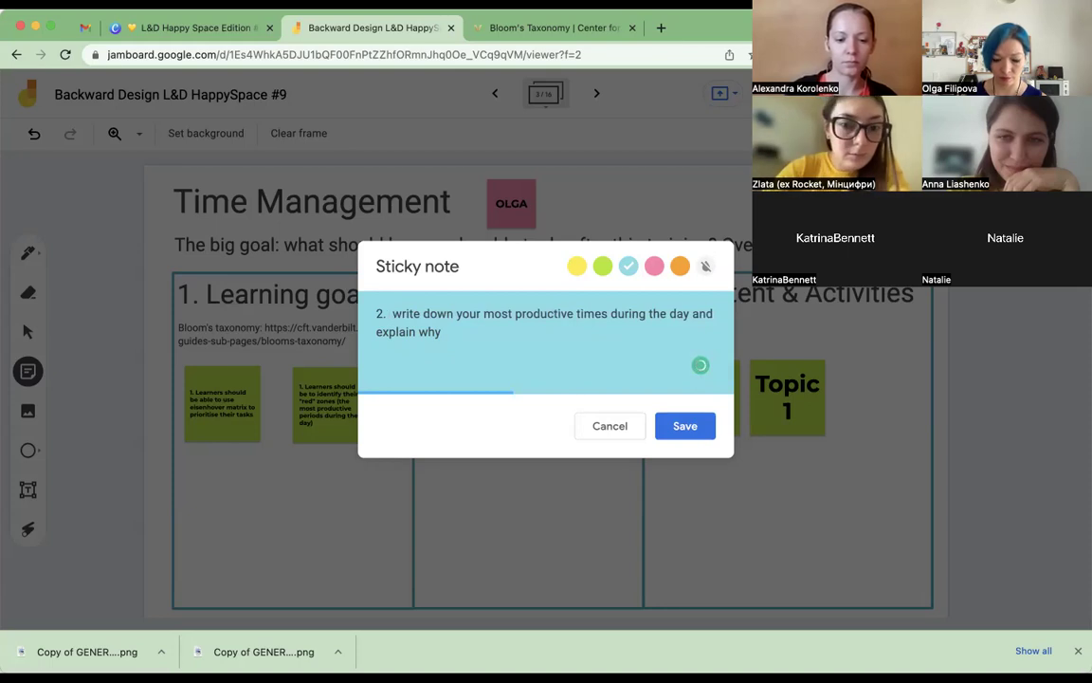
type("open answe")
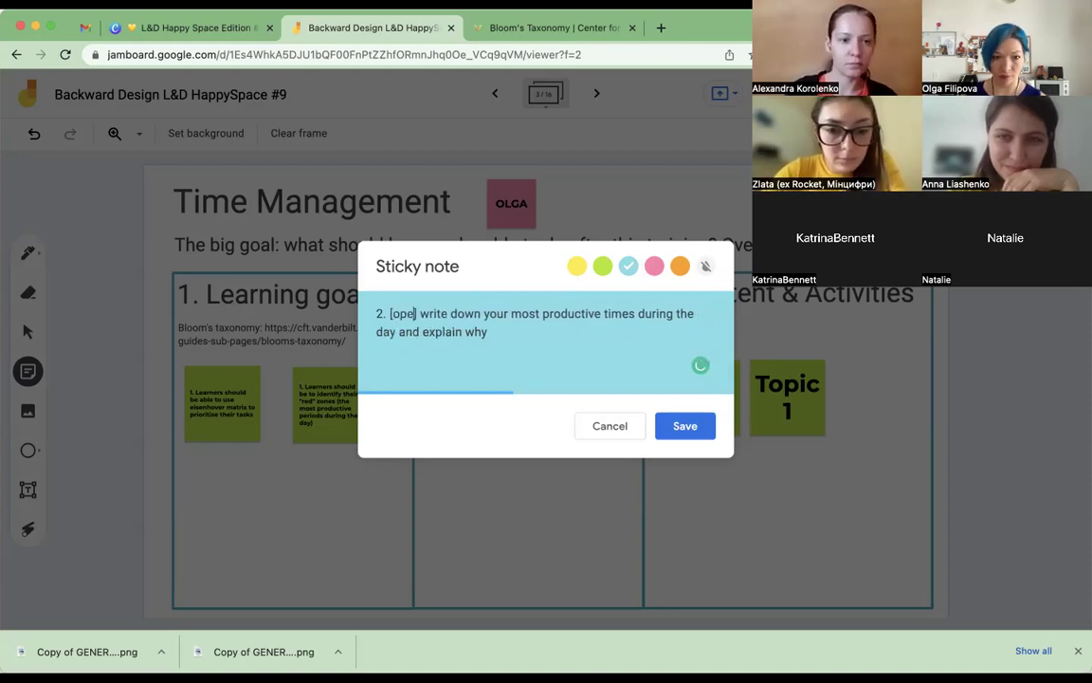
type("r")
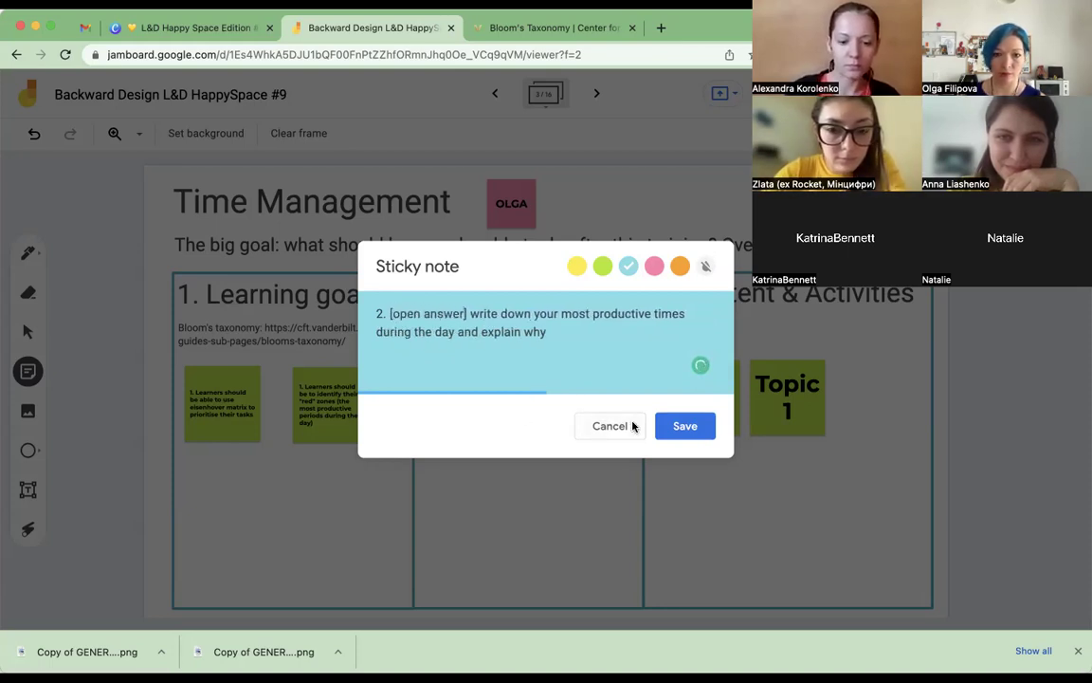
left_click(685, 426)
Step: Insert "[drag and drop]" after the number in the "distribute tasks through the matrix" note and save it
left_click(506, 405)
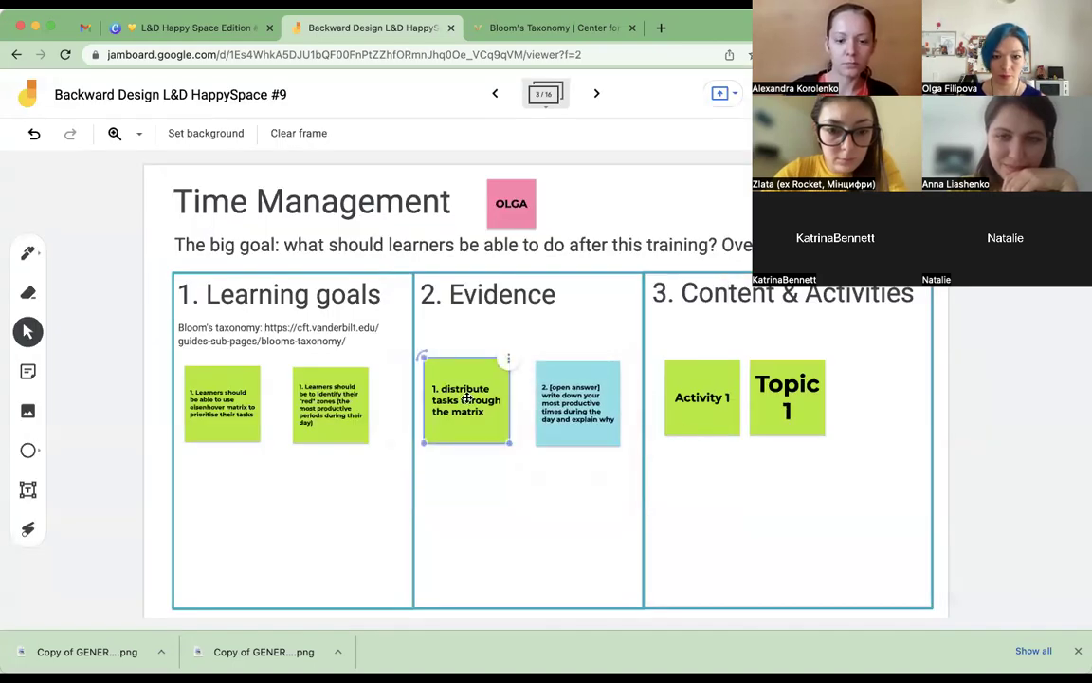
double_click(505, 405)
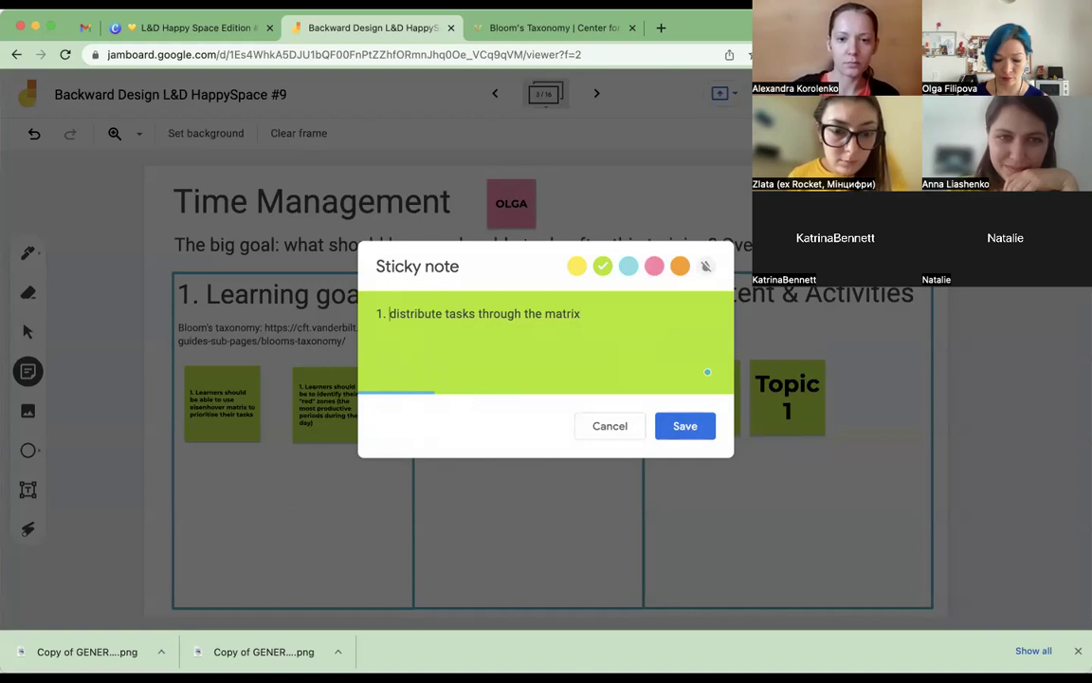
type("[drag")
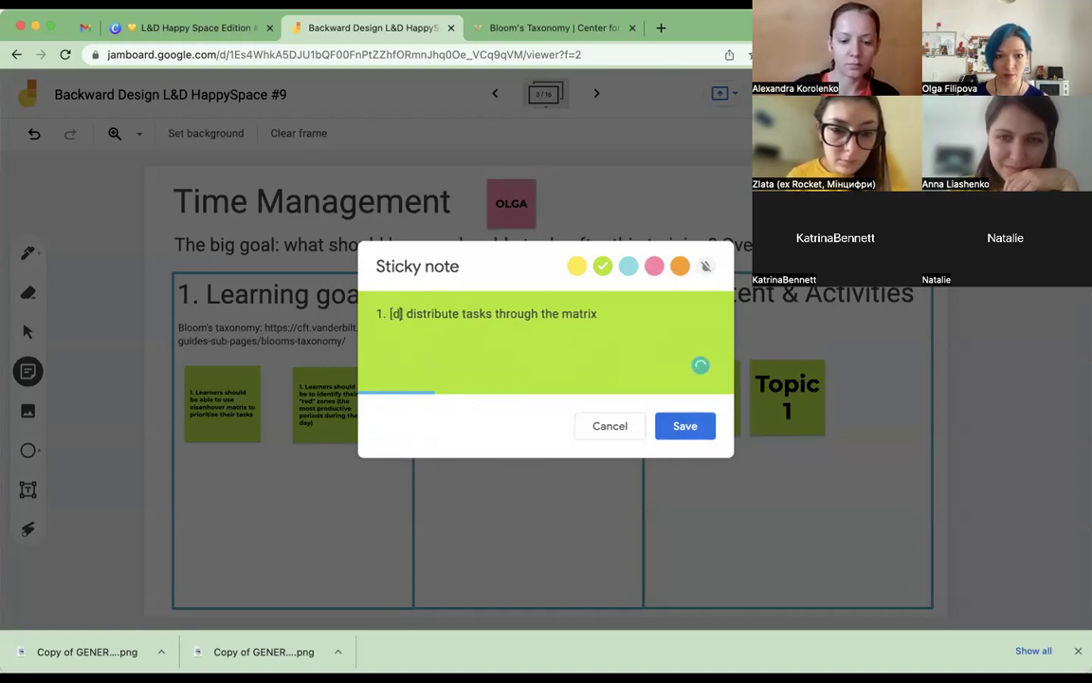
type(" and drop")
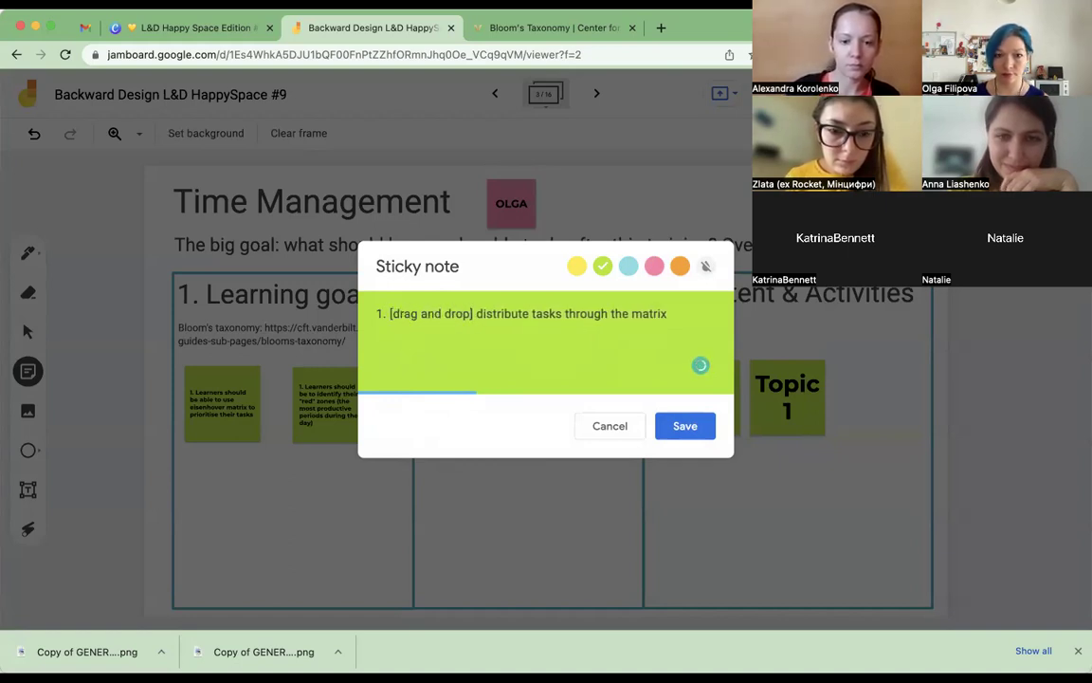
type("]")
left_click(673, 424)
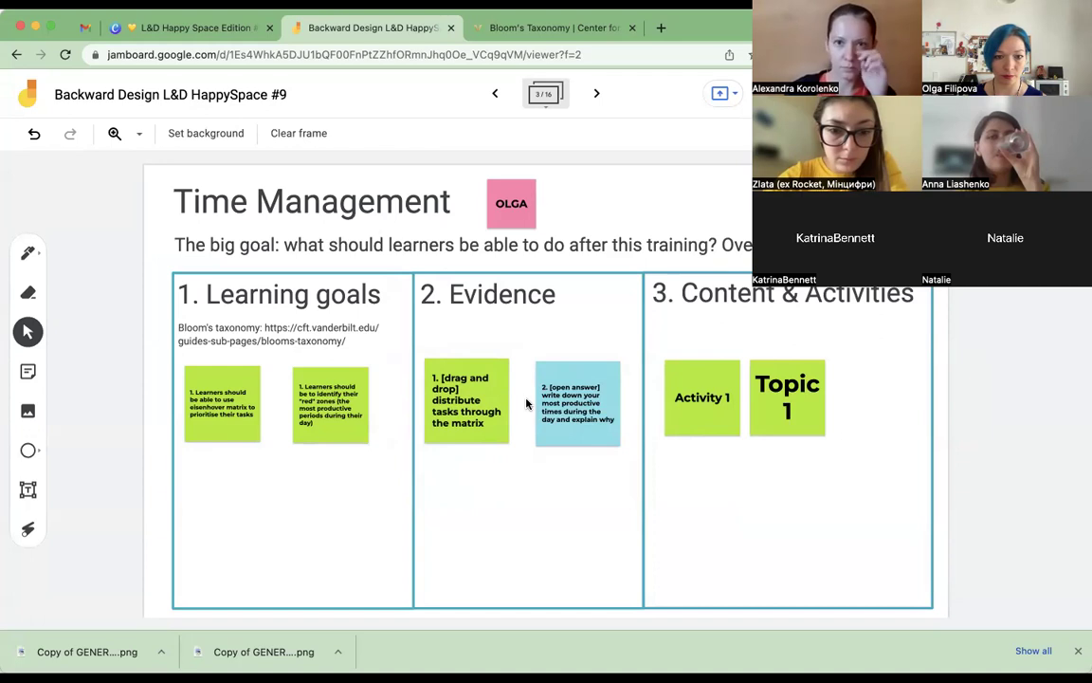
Step: Renumber the learning goal note about identifying "red" zones as 2 and save it
double_click(305, 405)
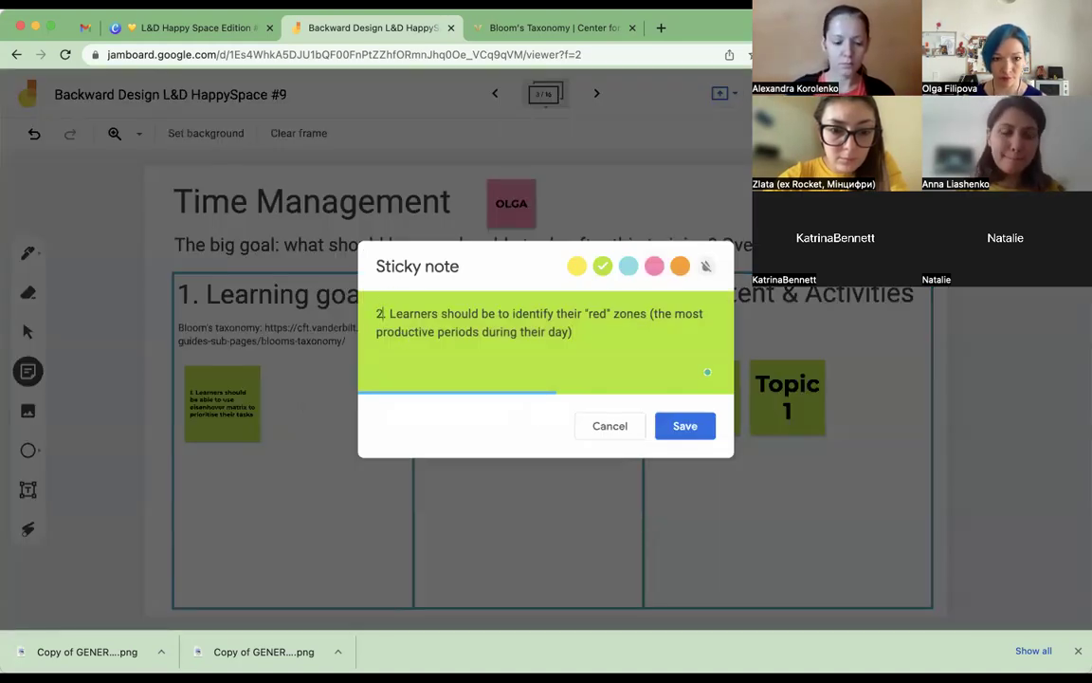
left_click(700, 426)
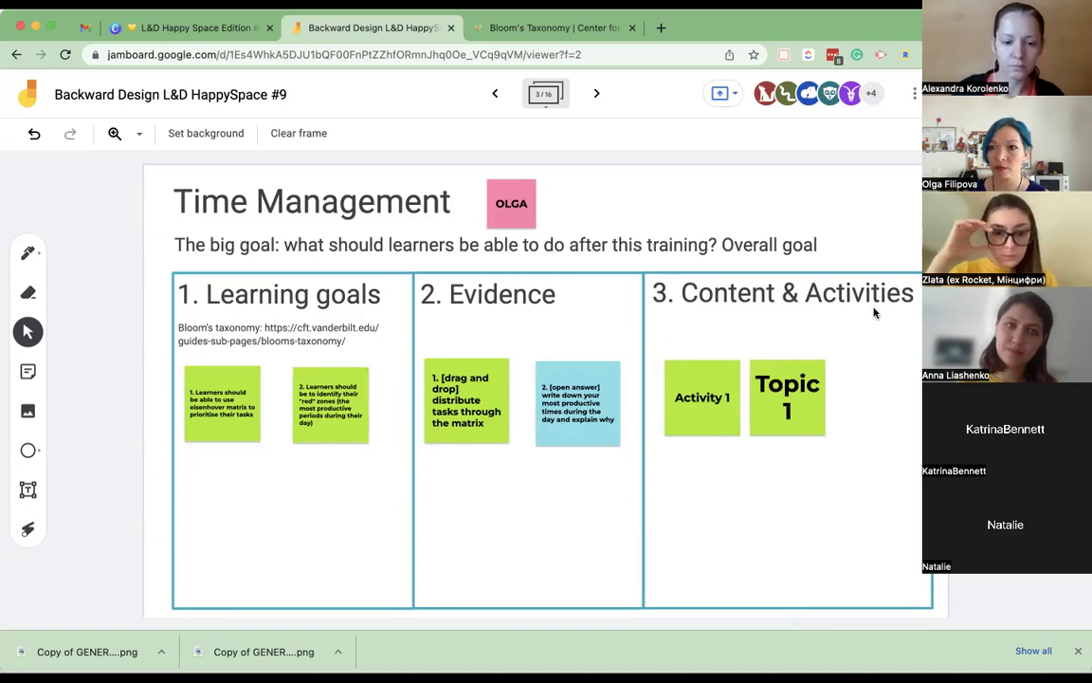
Step: Nudge the Activity 1 note left and replace its text with "content: a short article explaining how urgent/important matrix work."
left_click(709, 399)
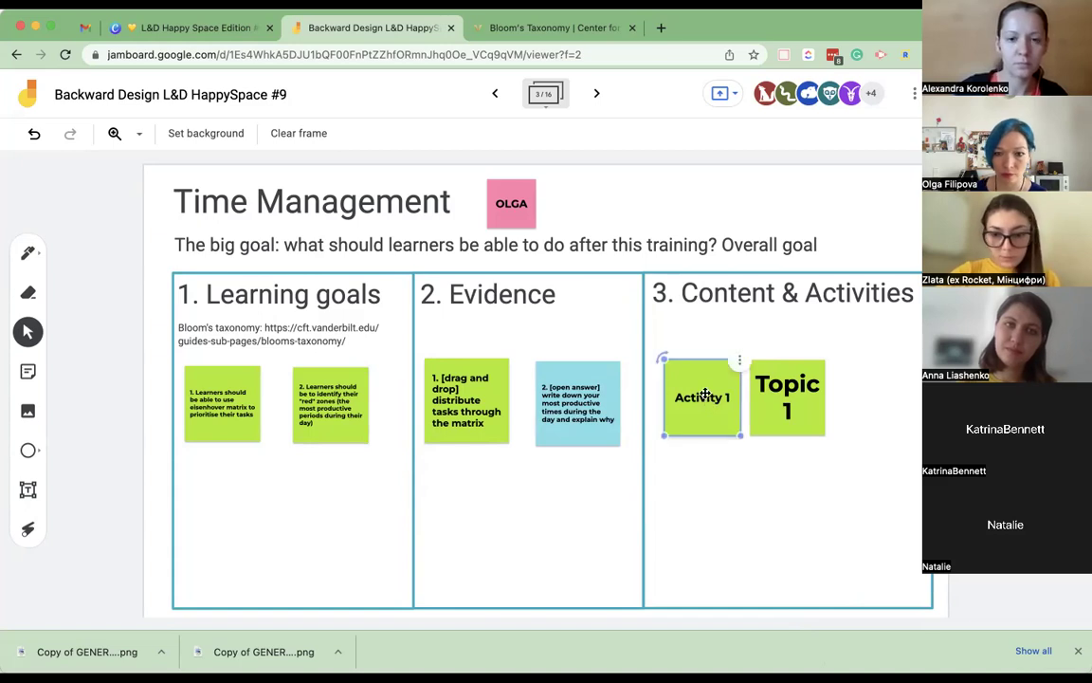
left_click_drag(705, 373, 693, 368)
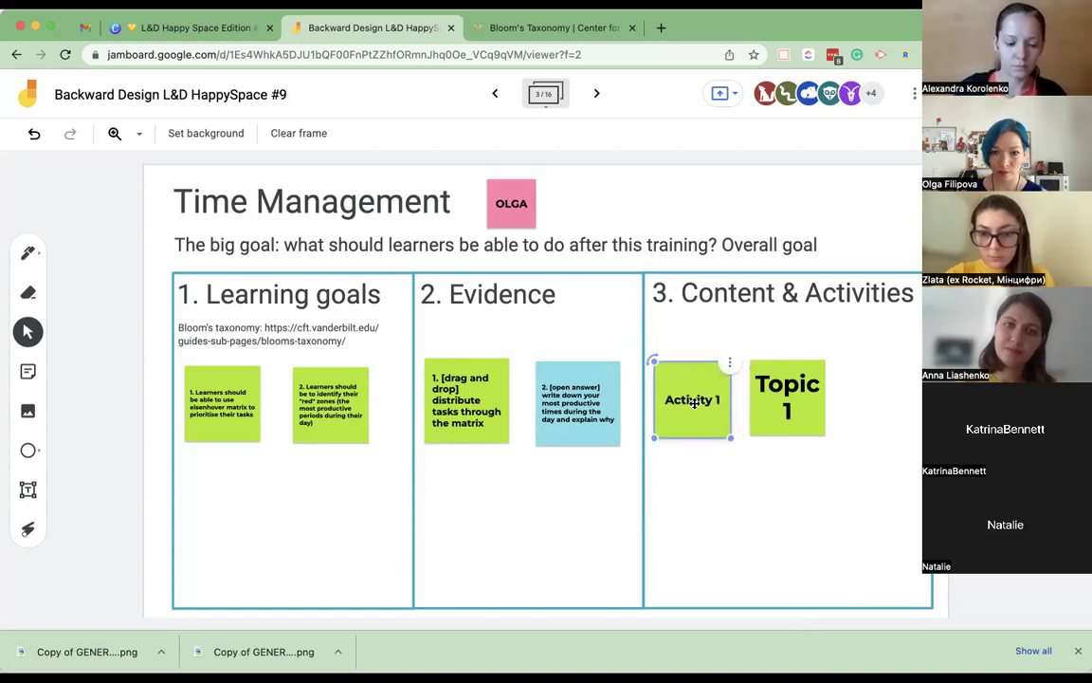
double_click(692, 378)
left_click_drag(464, 316, 329, 274)
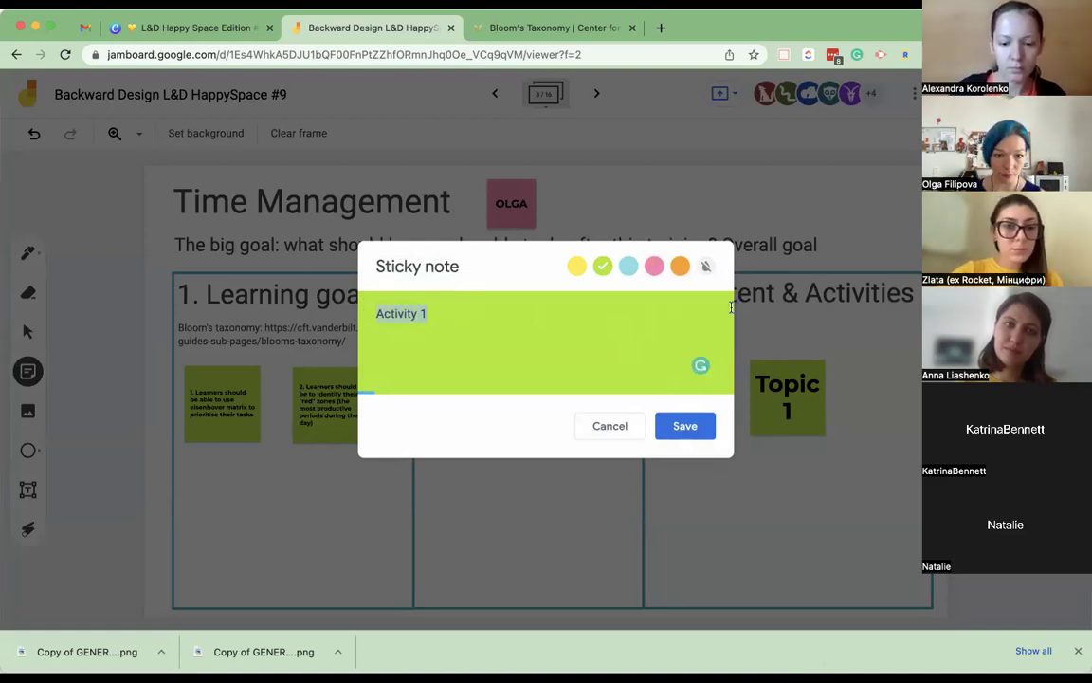
type("content: ")
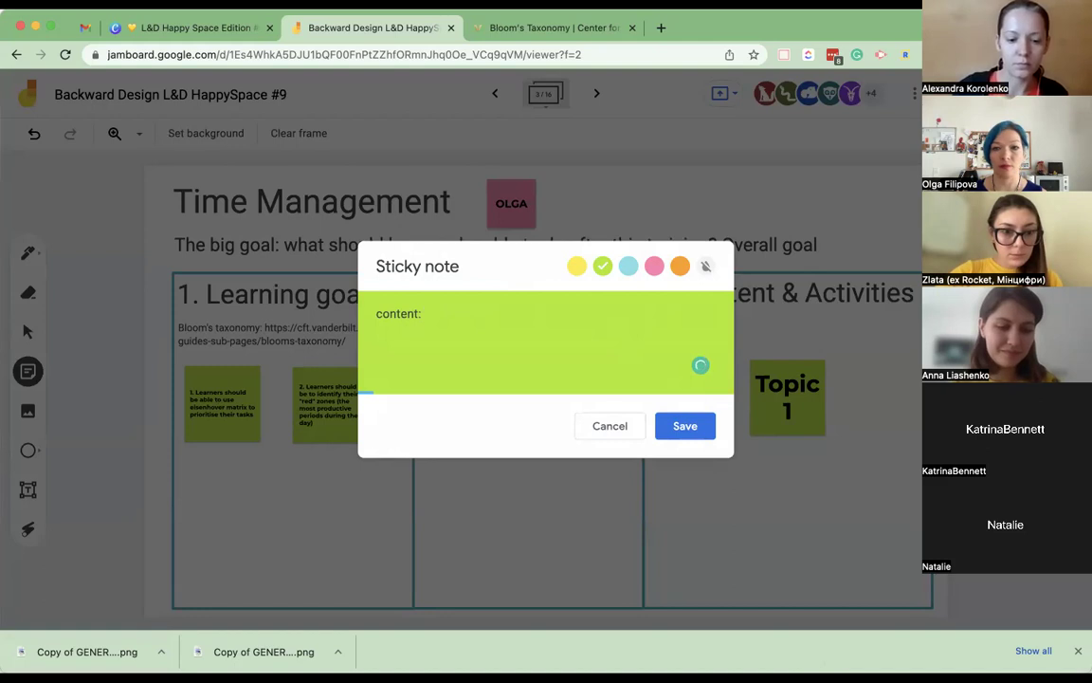
type("a")
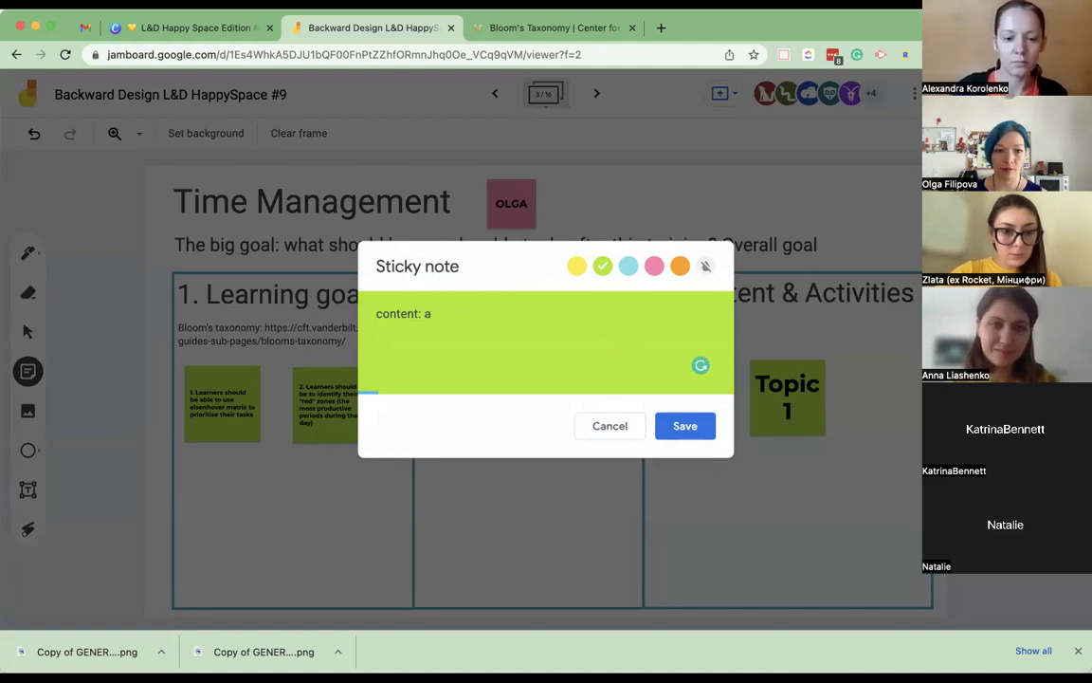
type("rtshort a")
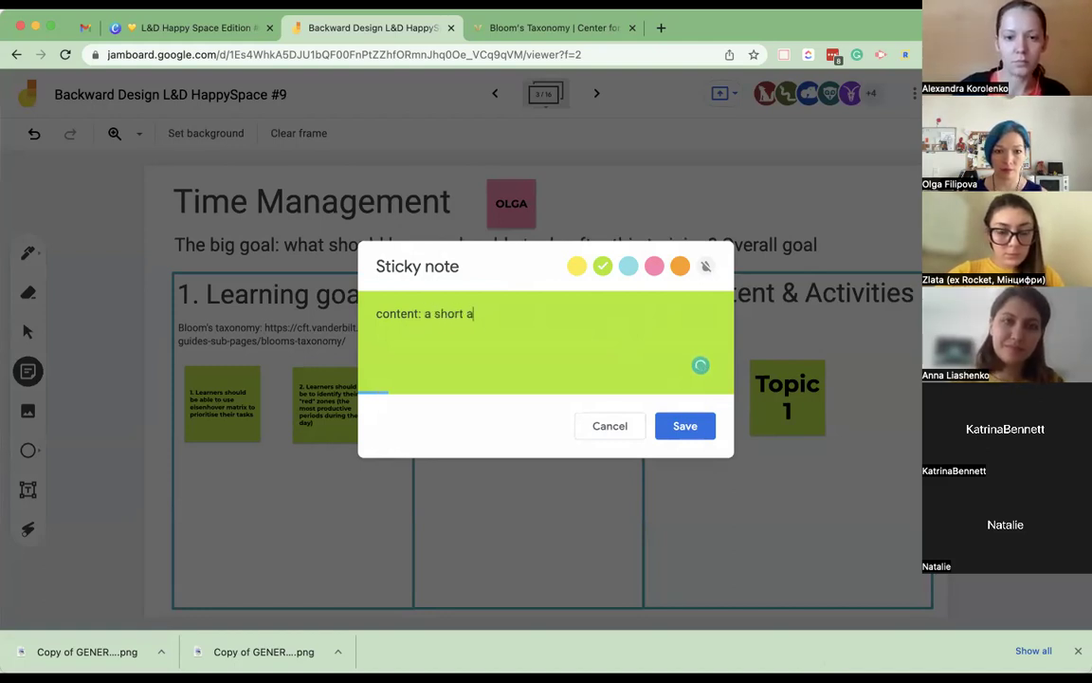
type("rticle explai")
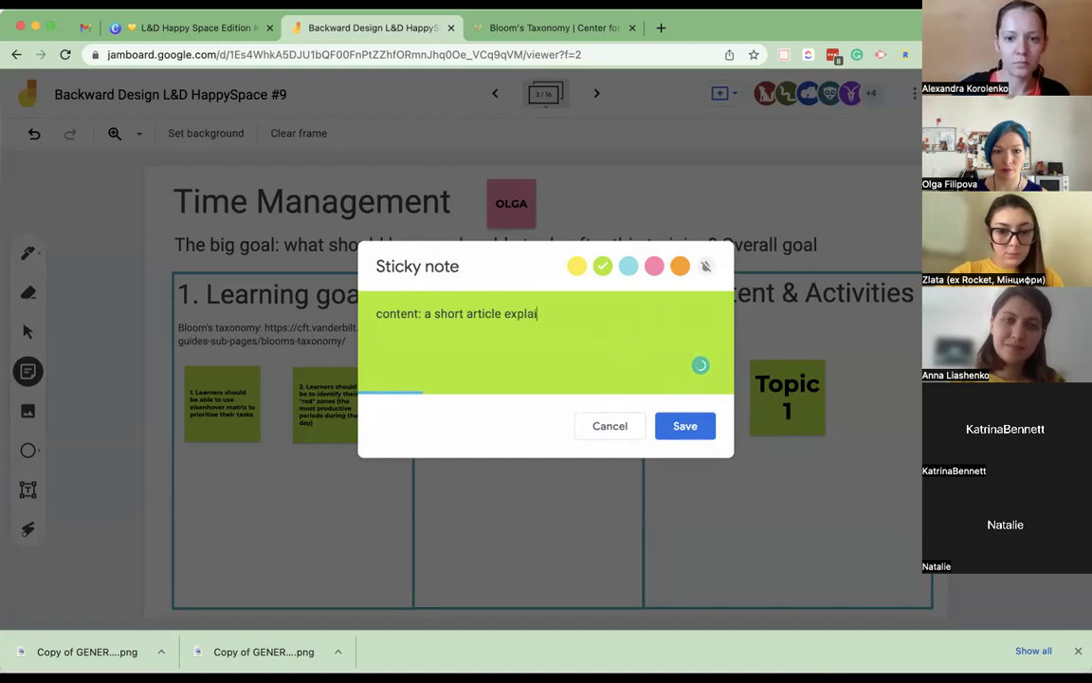
type("ngni")
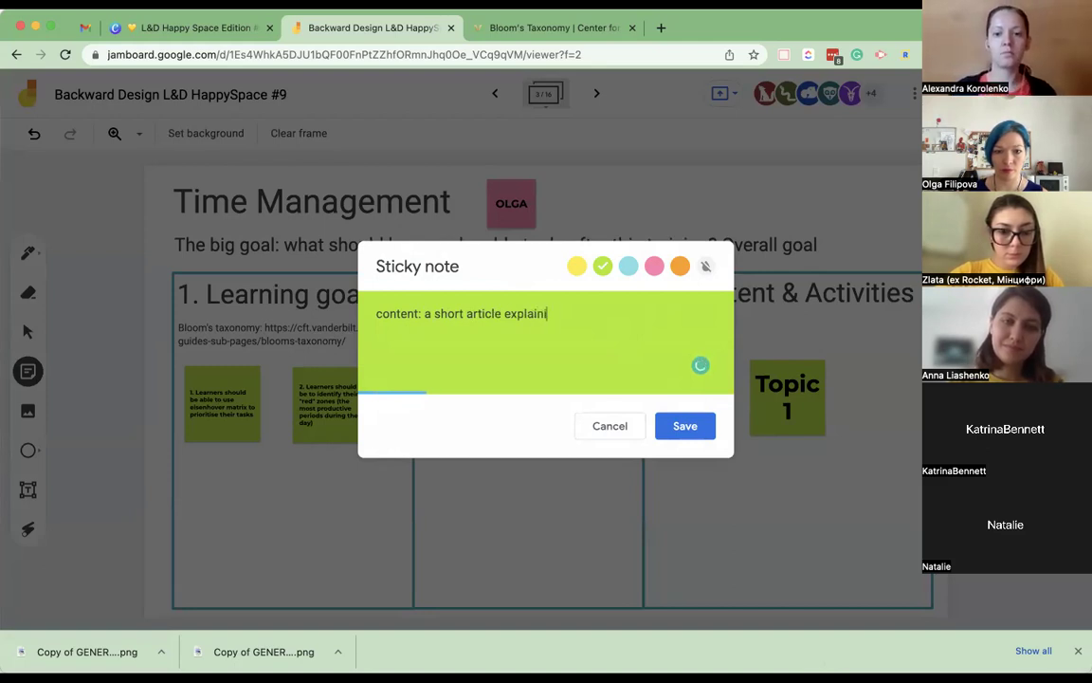
type("ng how urgent/")
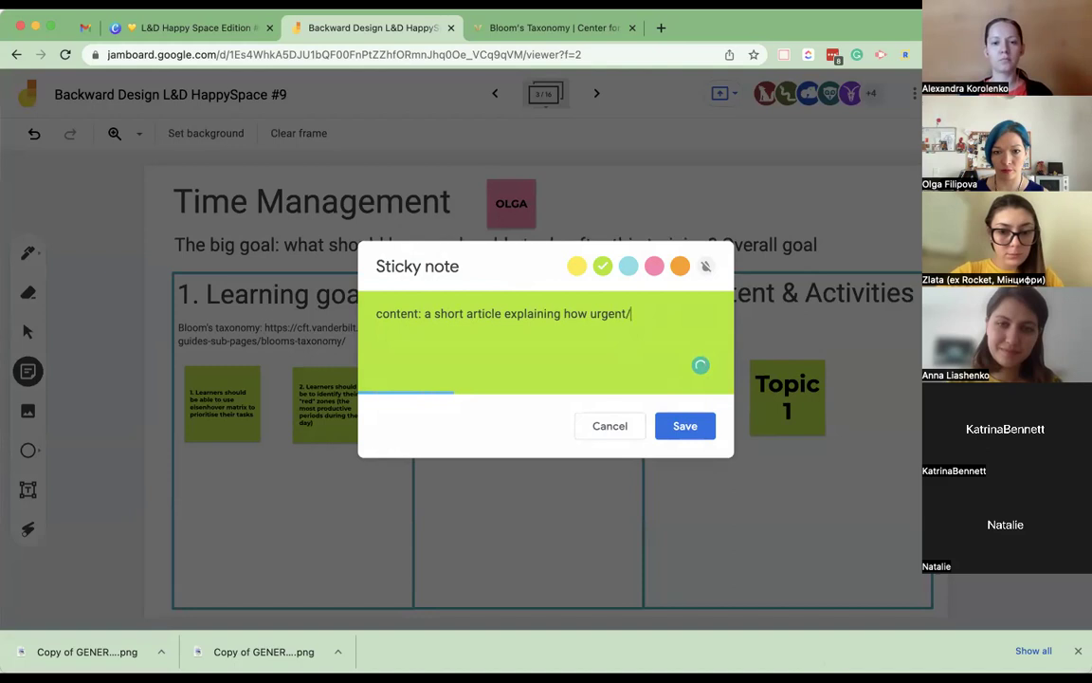
type("important matrix wor")
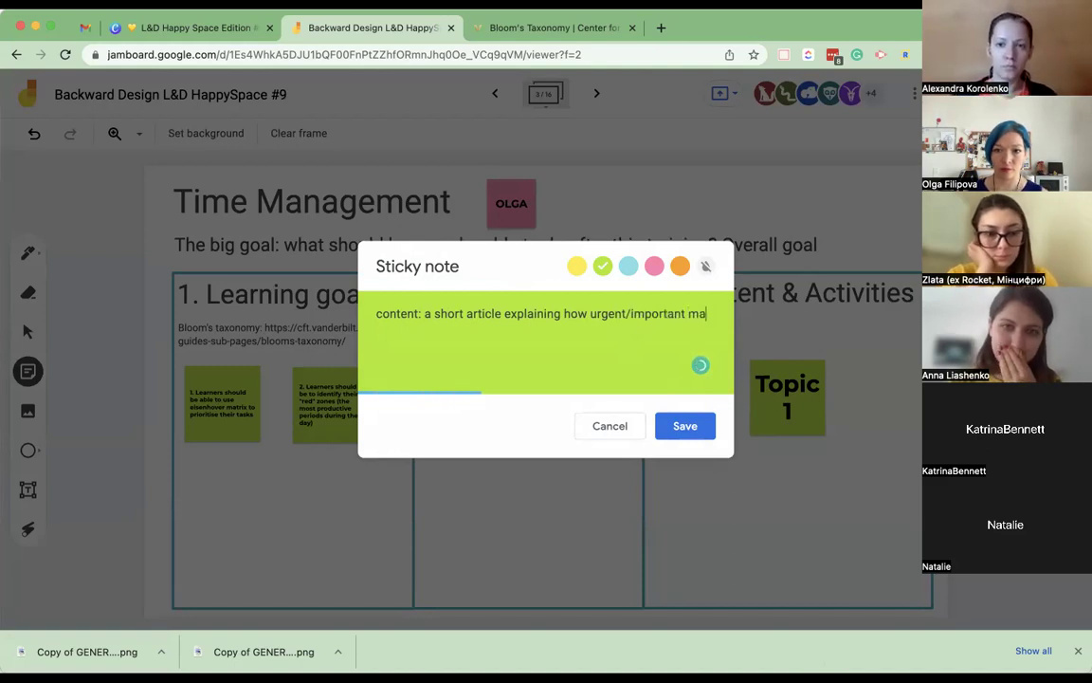
type("k.")
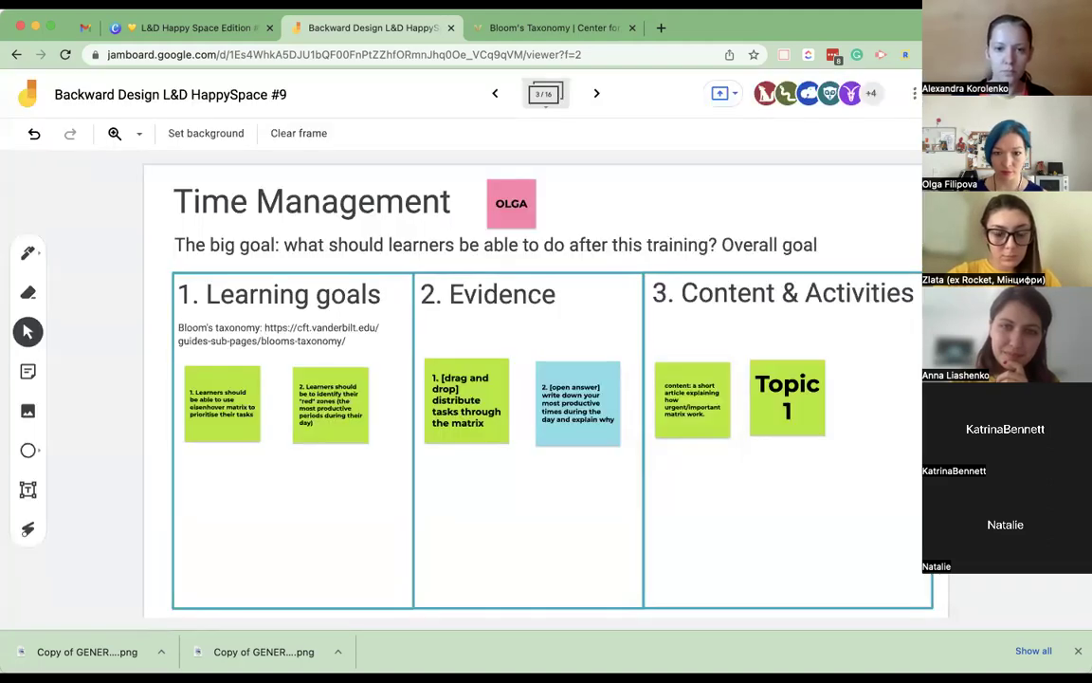
Step: Replace the Topic 1 note's text with "activity: a group session with rooms 2-3 people where people"
left_click(759, 400)
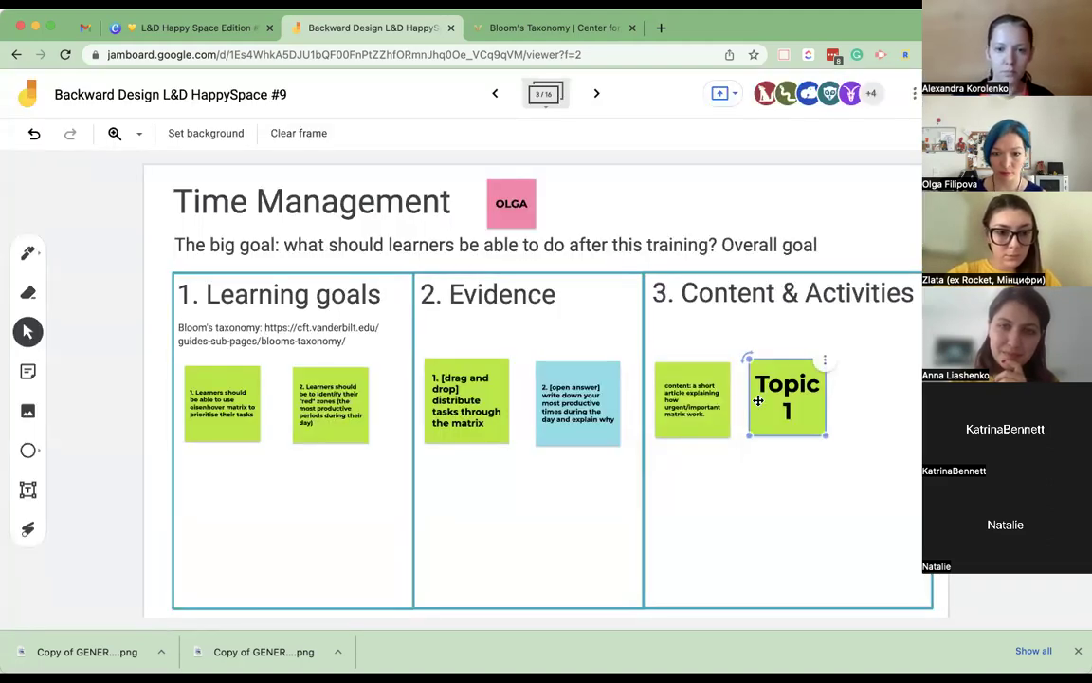
double_click(759, 401)
type("activity: ")
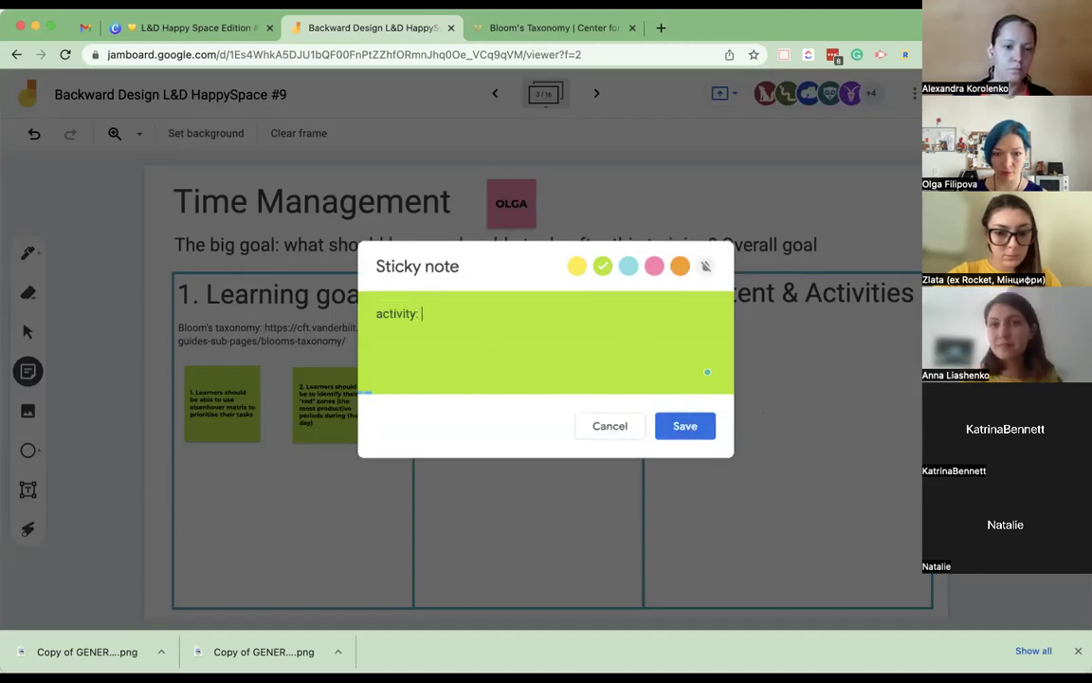
type("a group session ")
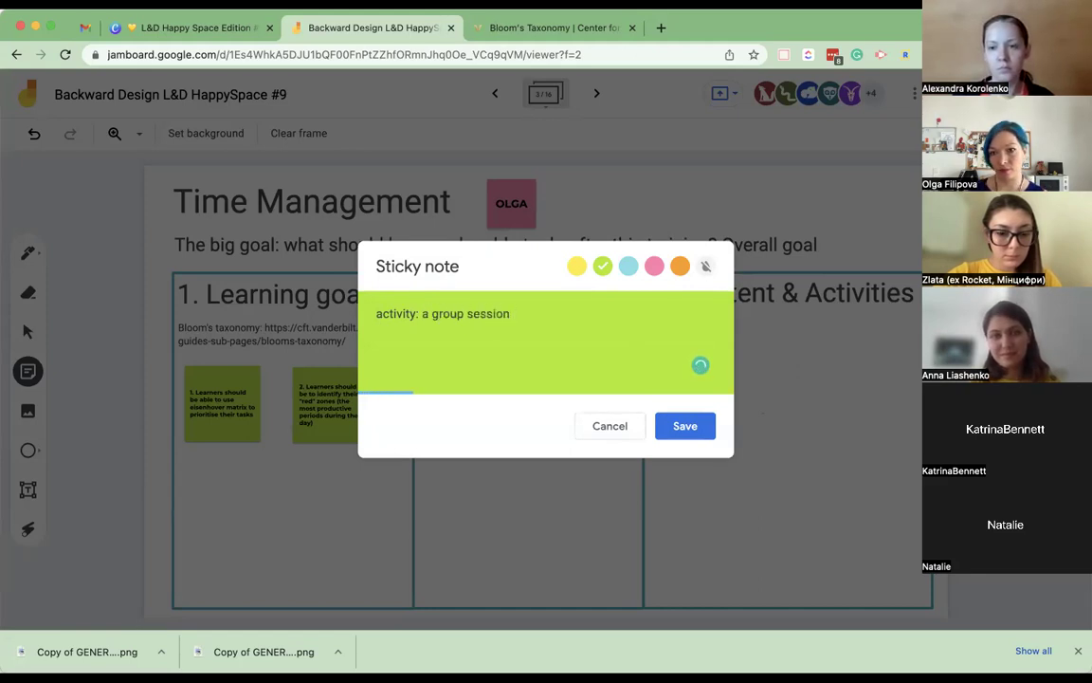
type("with")
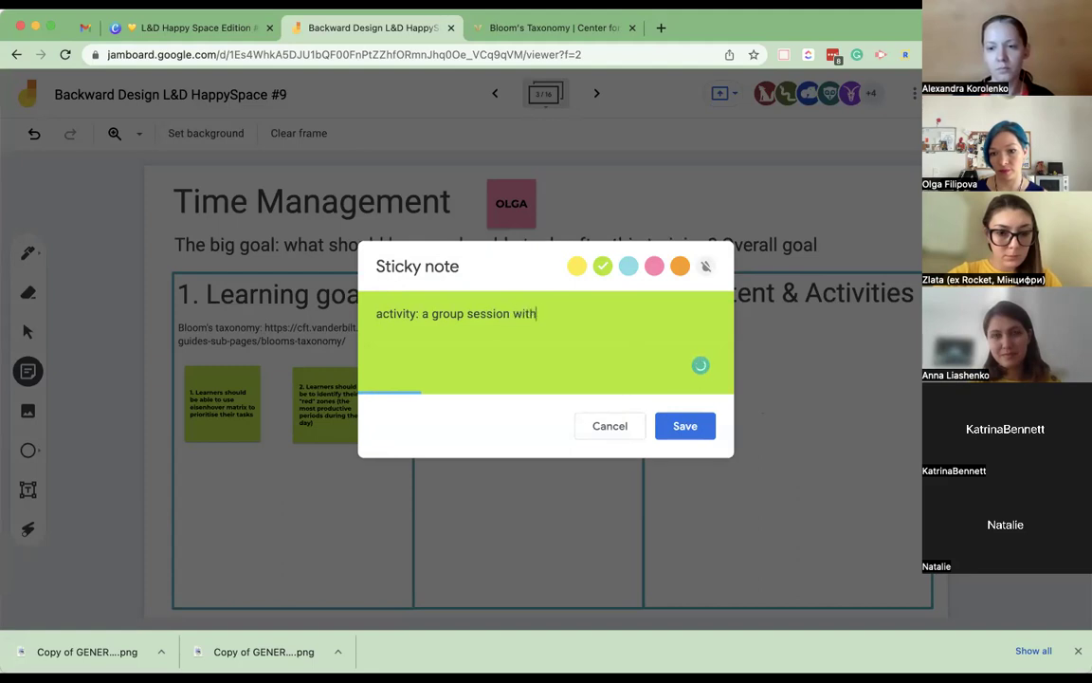
type(" rooms")
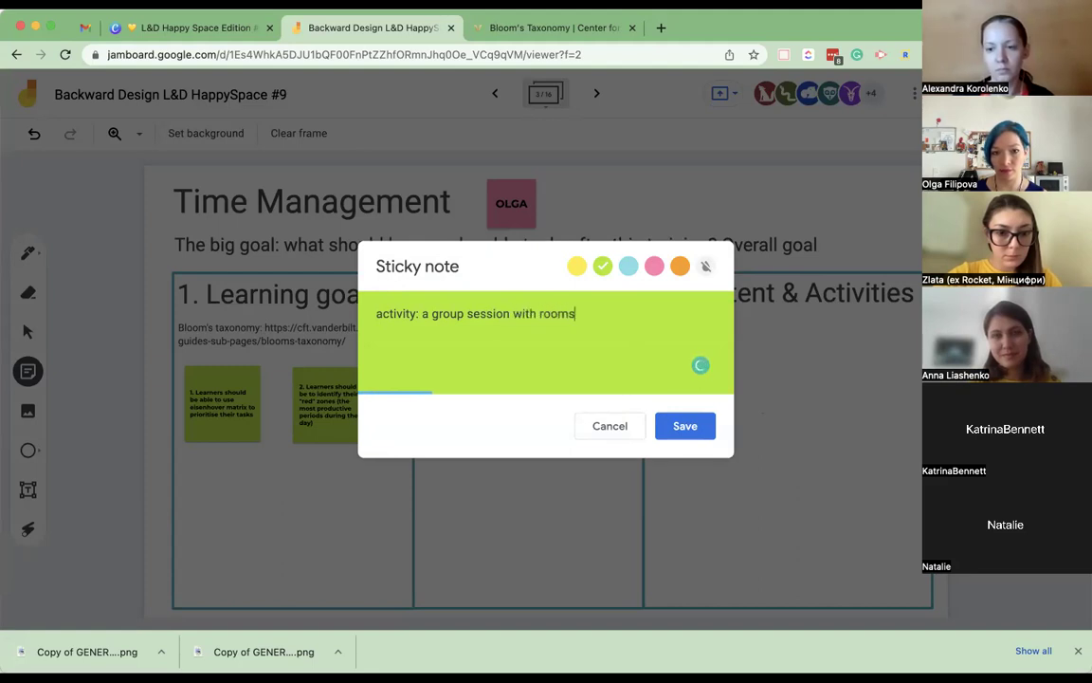
type(" 2-3 people where people")
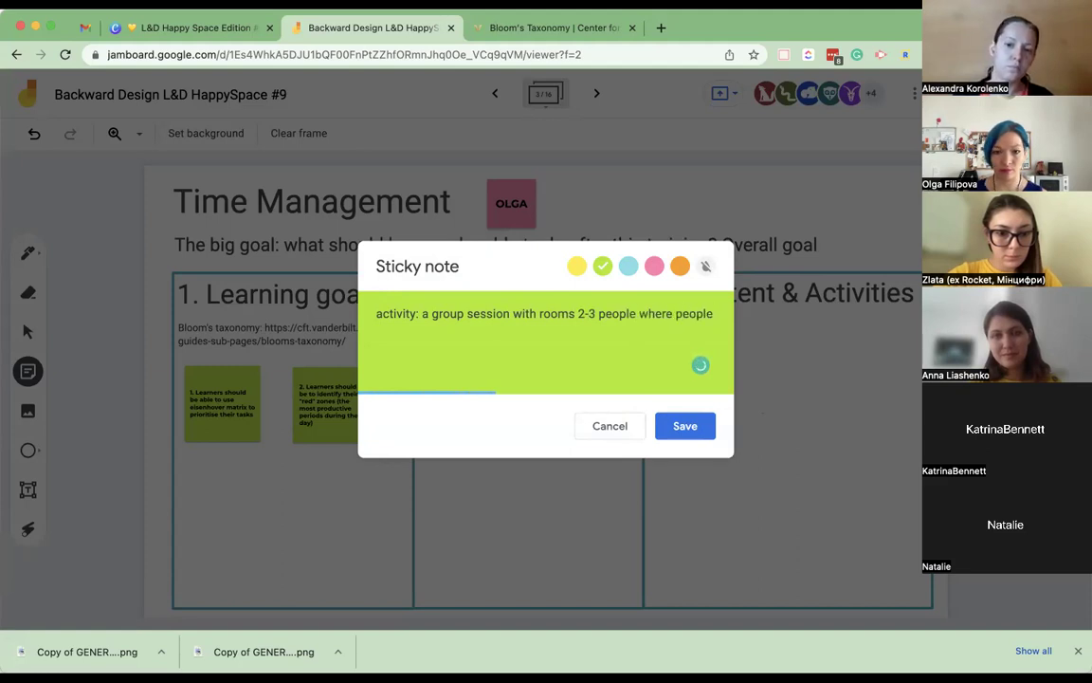
Step: Complete the group session activity note with "write a list of tasks and distribute them through the matrix" and save it
type(" write a ")
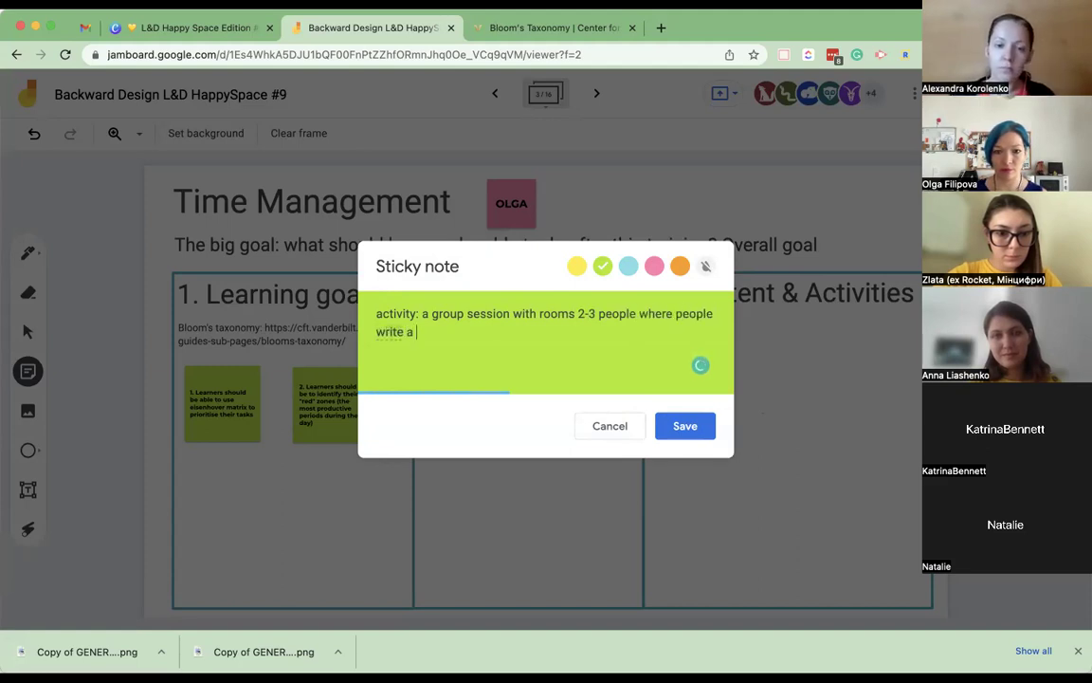
type("list of tasks anddi")
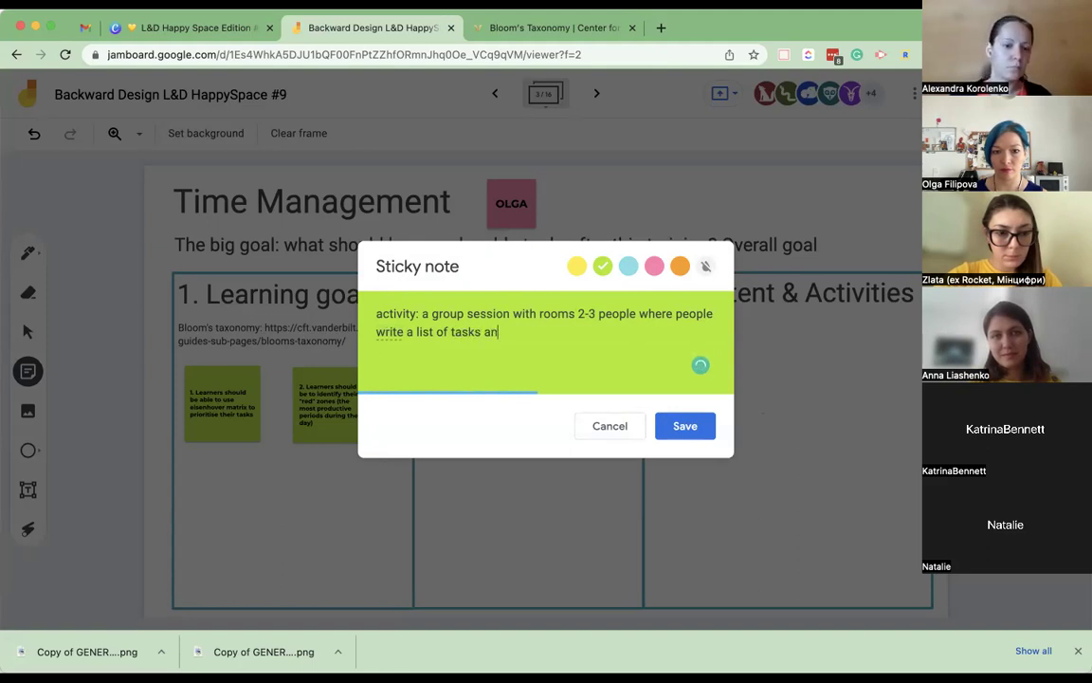
key("BackSpace")
key("BackSpace")
type("distriu")
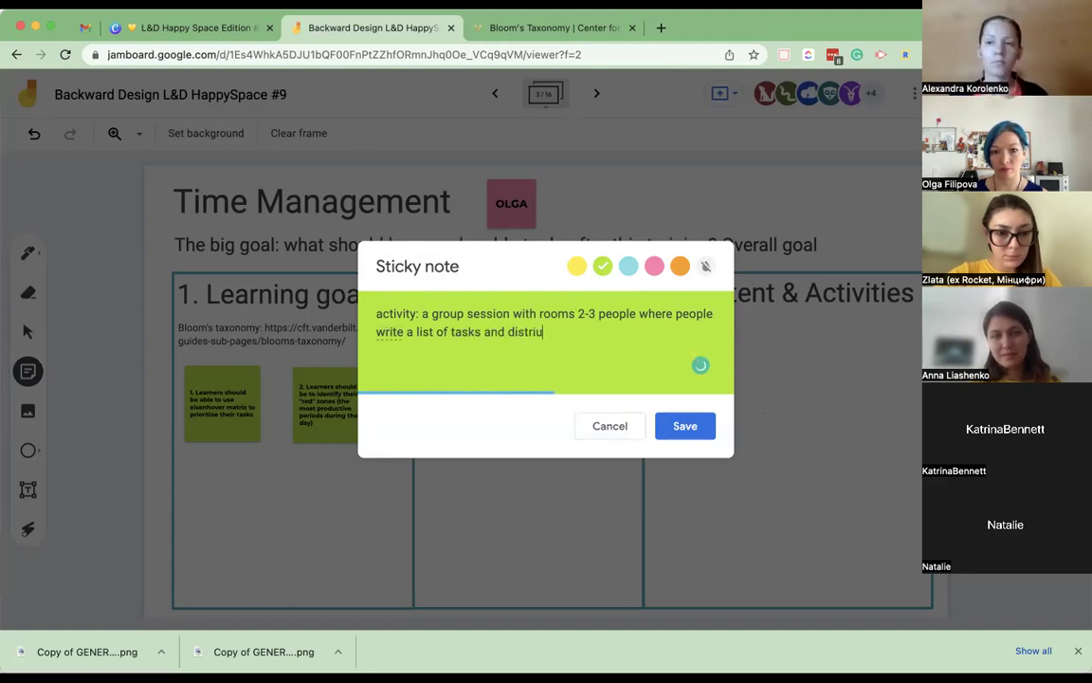
key("BackSpace")
type("bute them r")
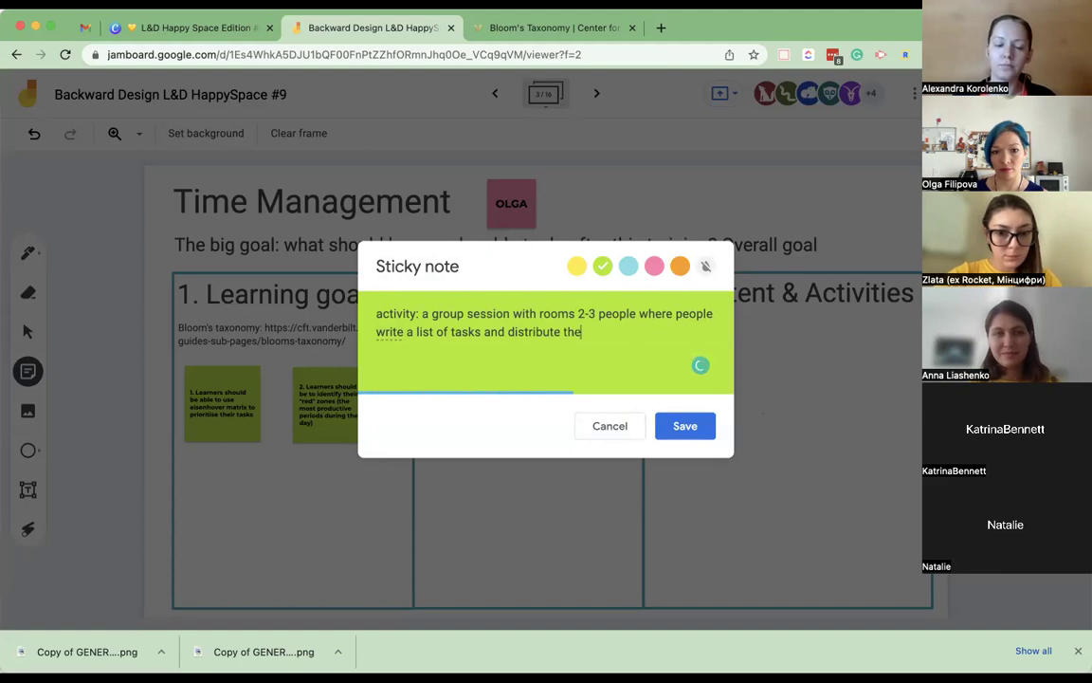
key("BackSpace")
type("through")
key("BackSpace")
key("BackSpace")
key("BackSpace")
key("BackSpace")
key("BackSpace")
key("BackSpace")
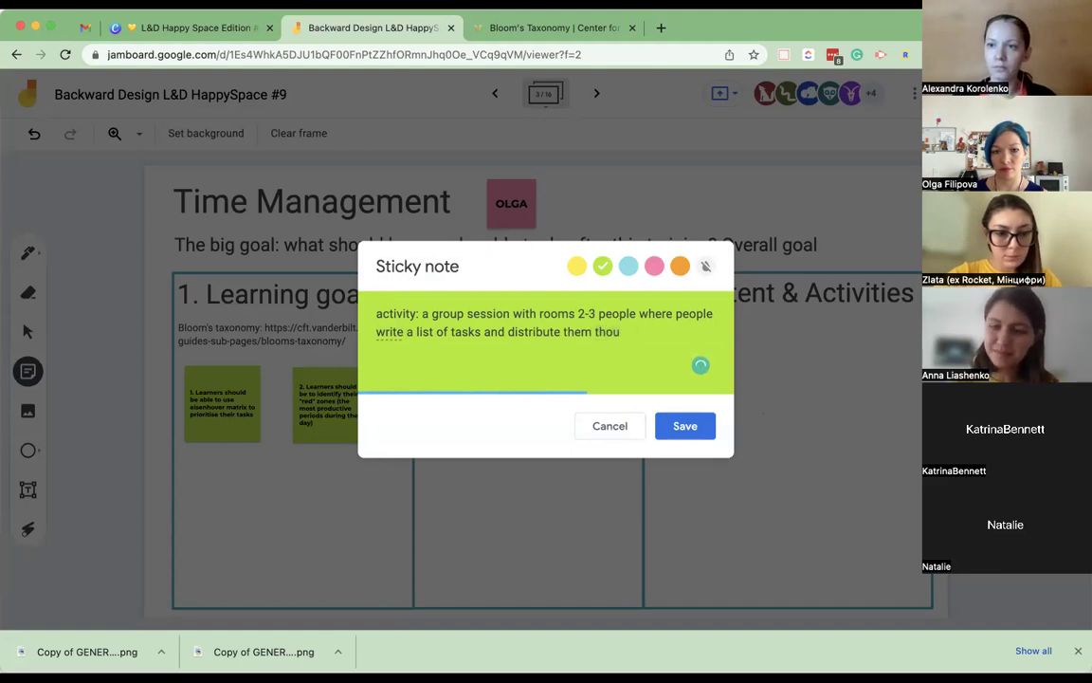
type("hroug")
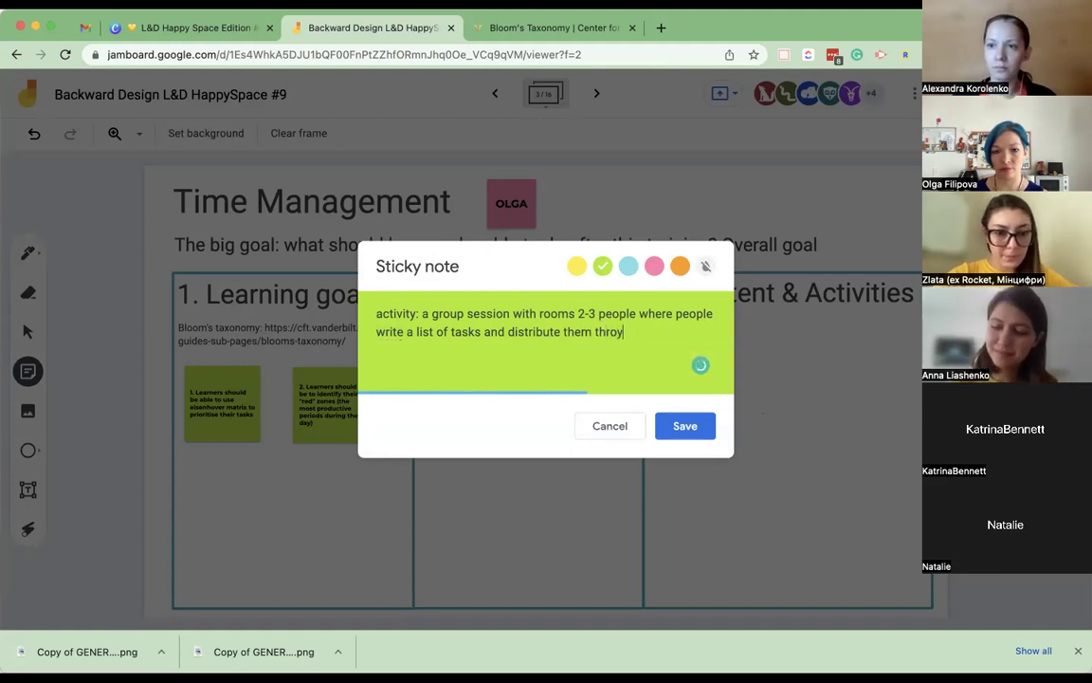
type("h the matrix")
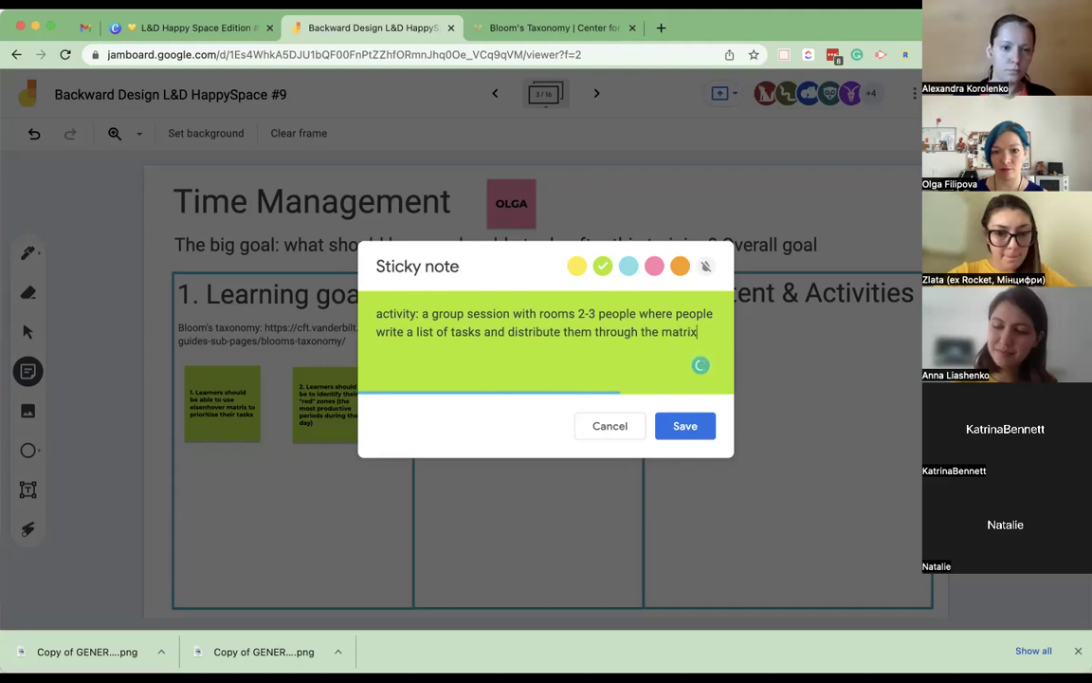
left_click(685, 425)
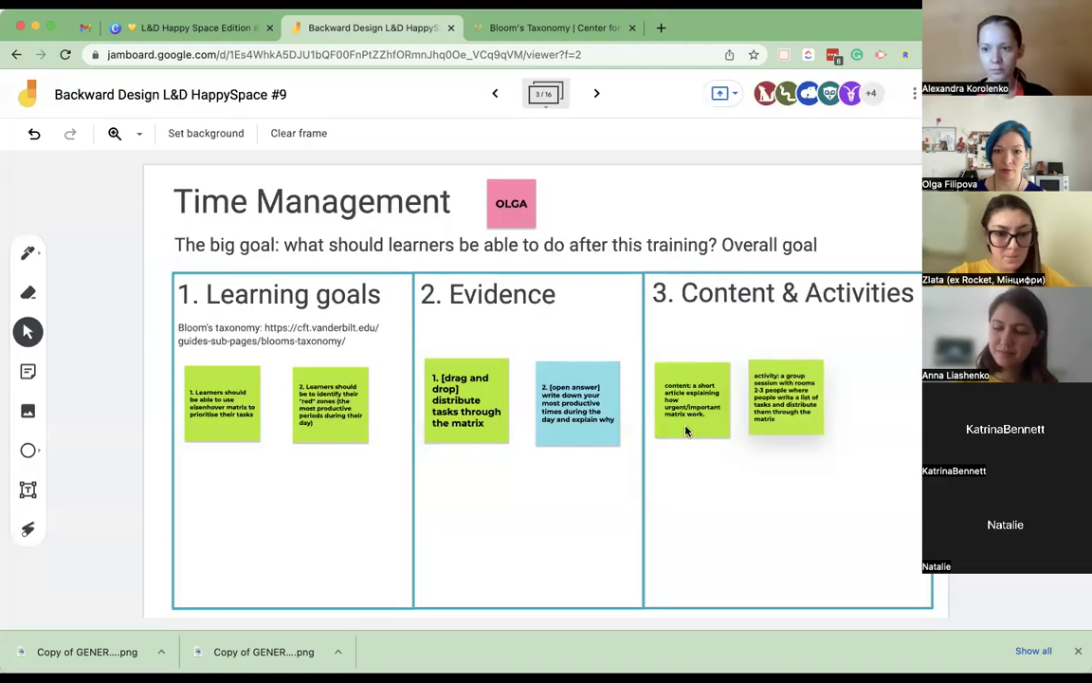
Step: Duplicate the content note about the urgent/important matrix article and place the copy directly below it
left_click(703, 423)
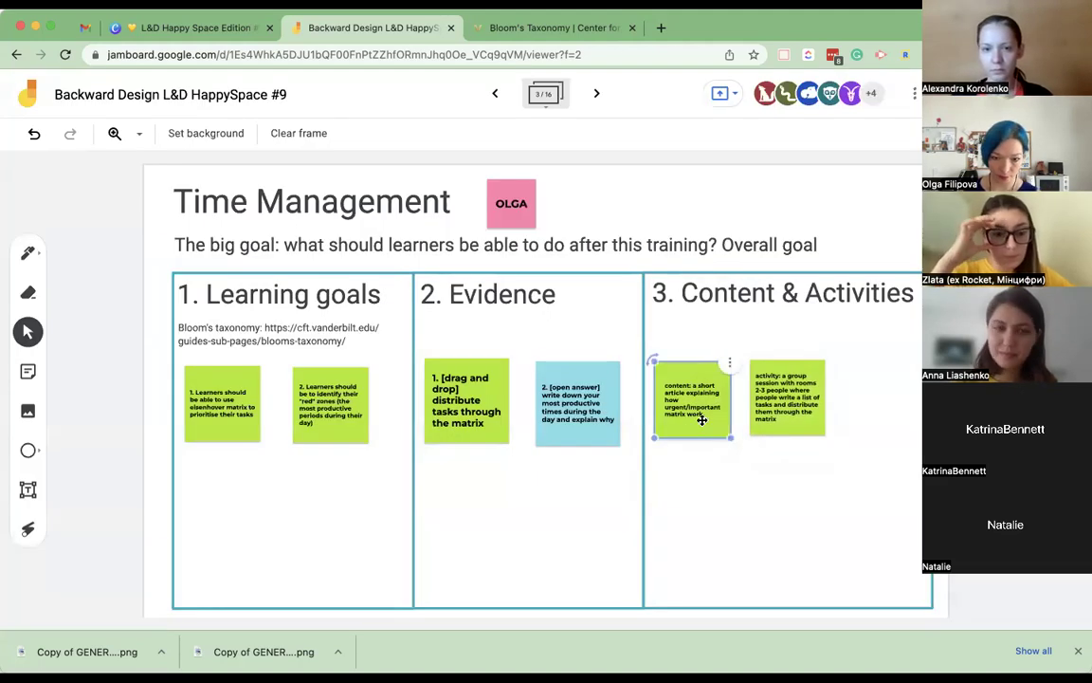
key("ctrl+d")
left_click_drag(703, 423, 695, 499)
Step: Replace the copied note's text with "activitiy: write down everything you do during the day (15 minutes timebox)"
double_click(695, 498)
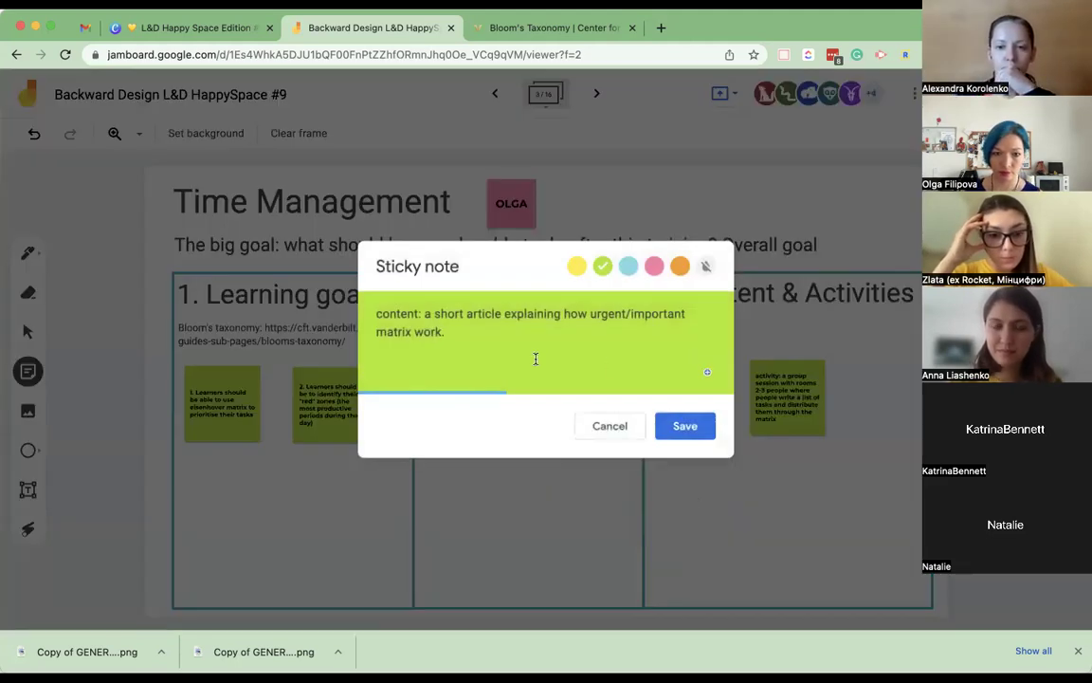
type("vit")
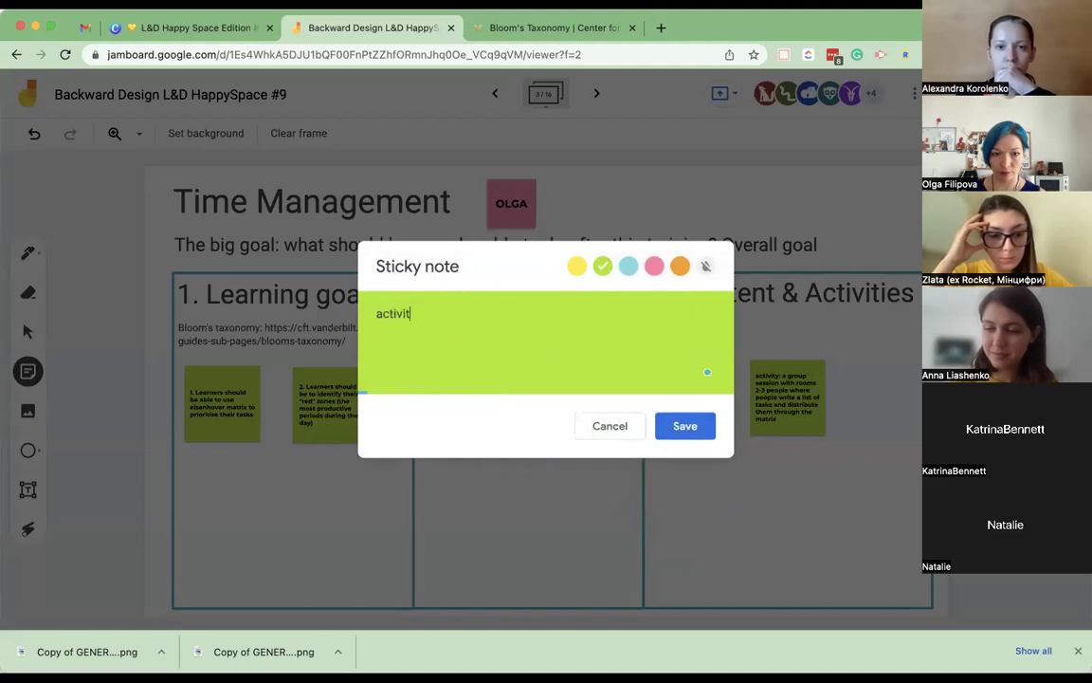
type("iy: write ")
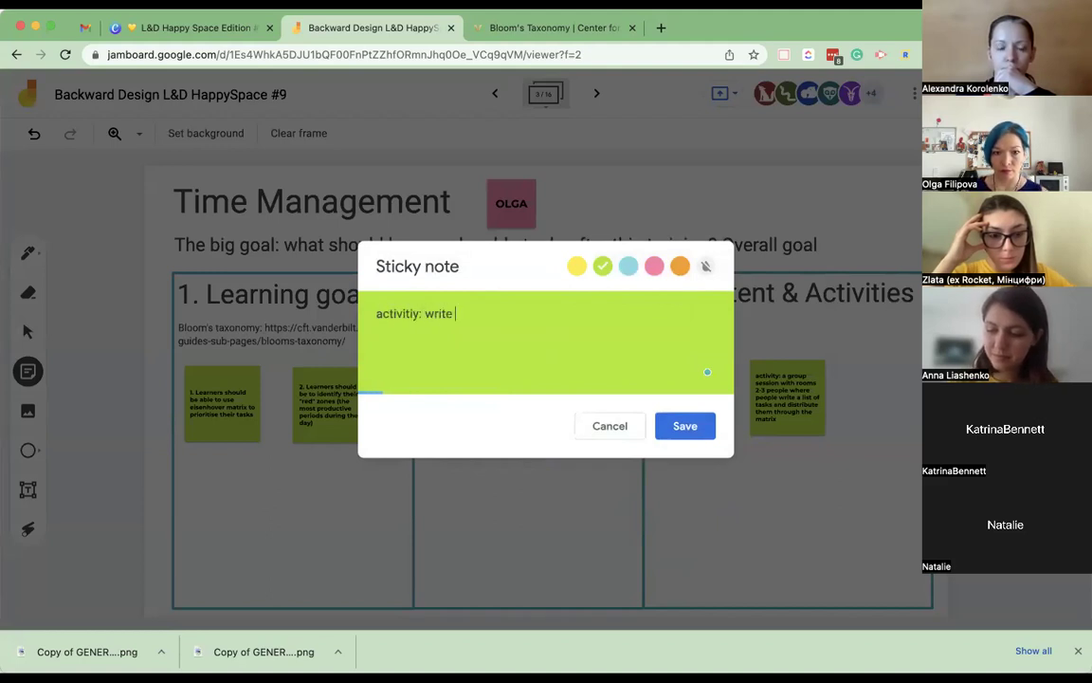
type("down everythi")
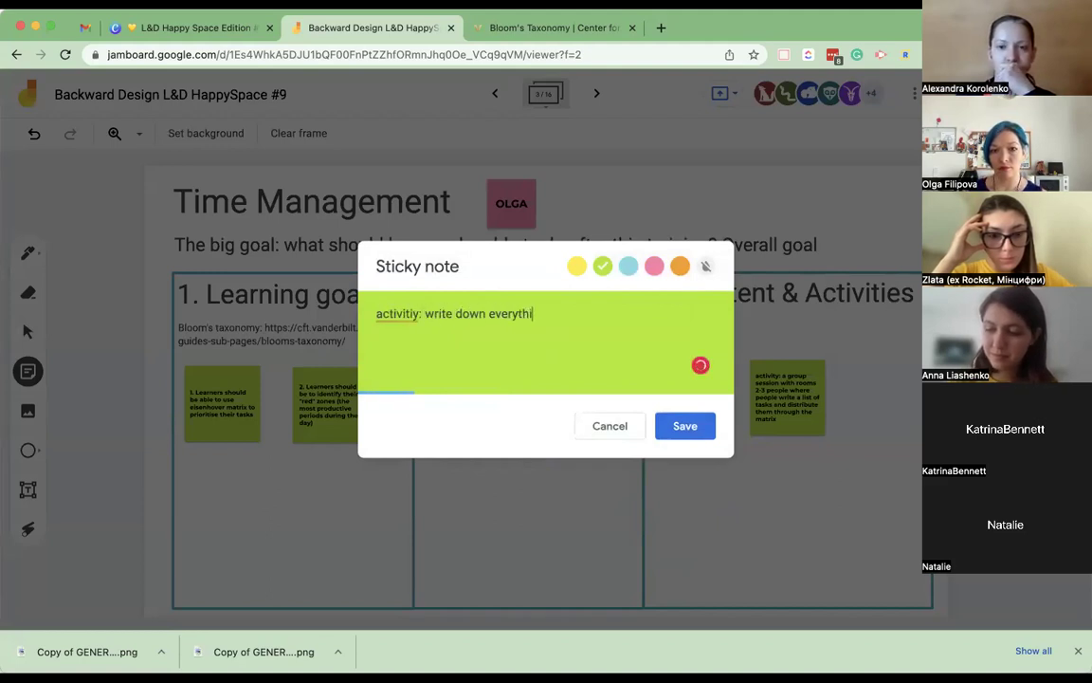
type("ng you do d")
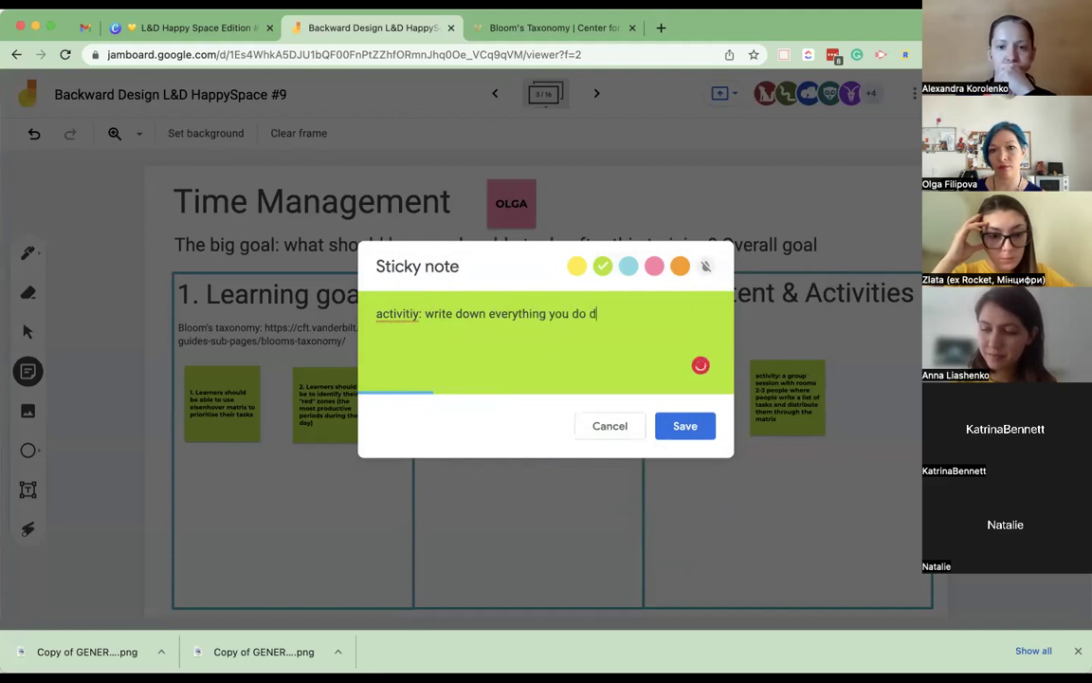
type("uring the day (")
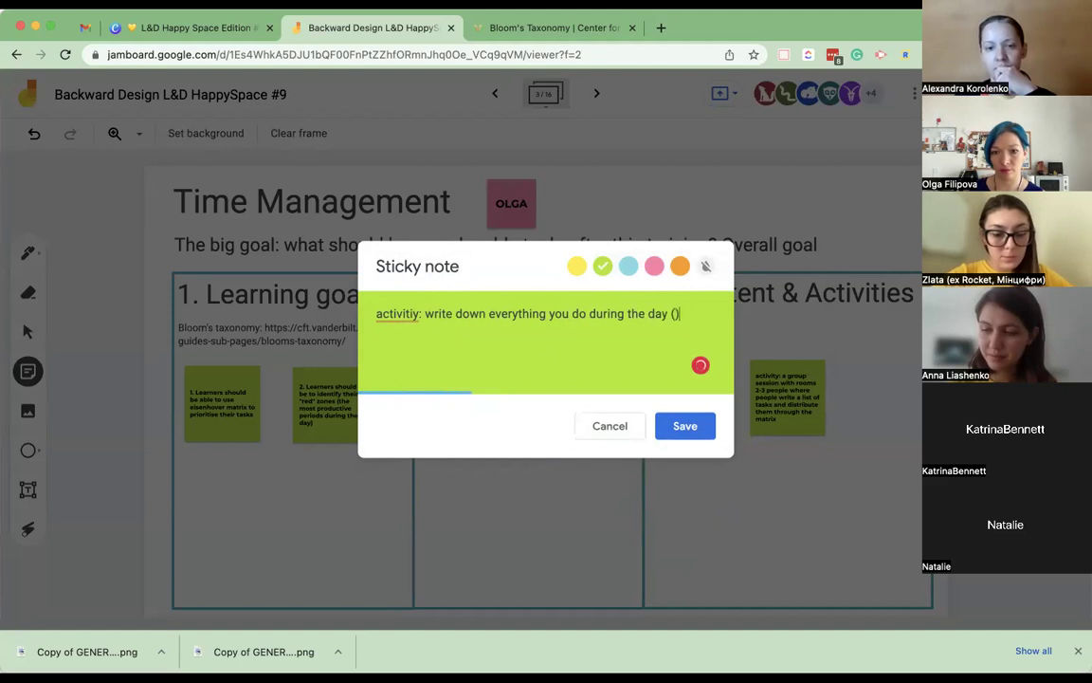
type("15 minutes timebox")
key("Right")
Step: Continue the note with ". identify what was urgent/important and where you had the most productive time"
type(". identify what was")
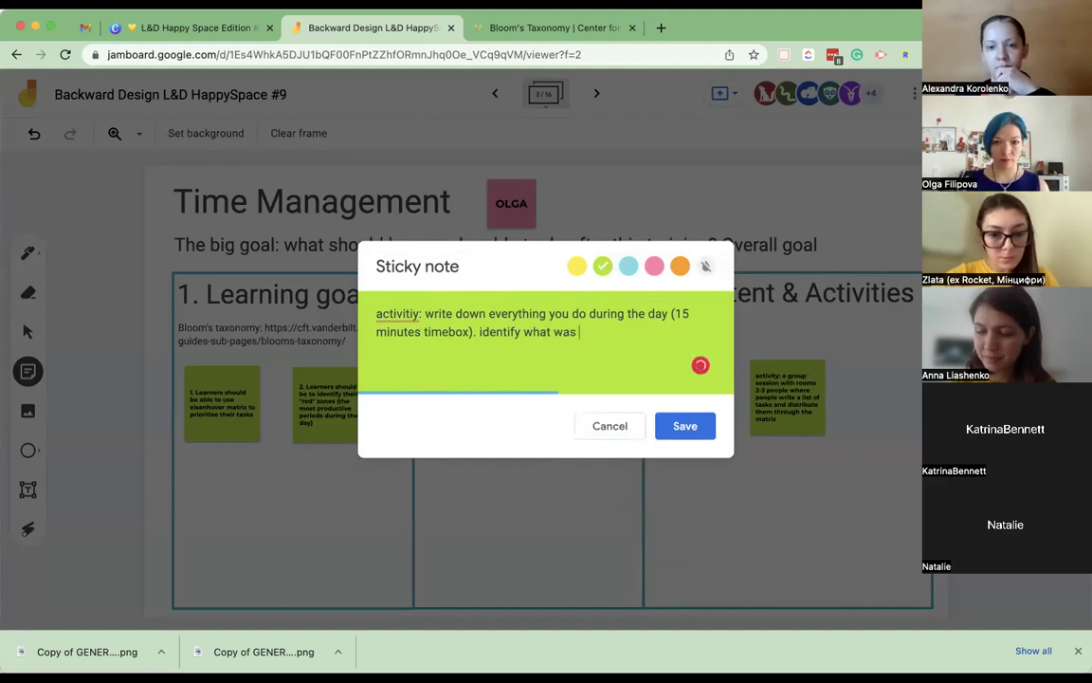
type(" ur")
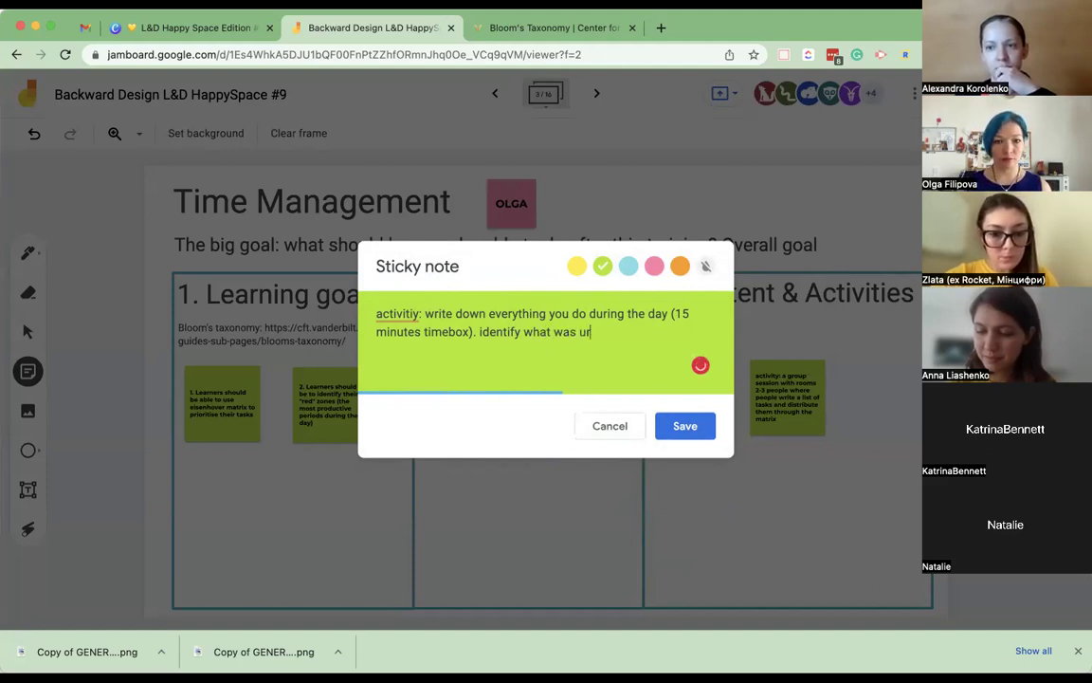
type("gent/important and where ")
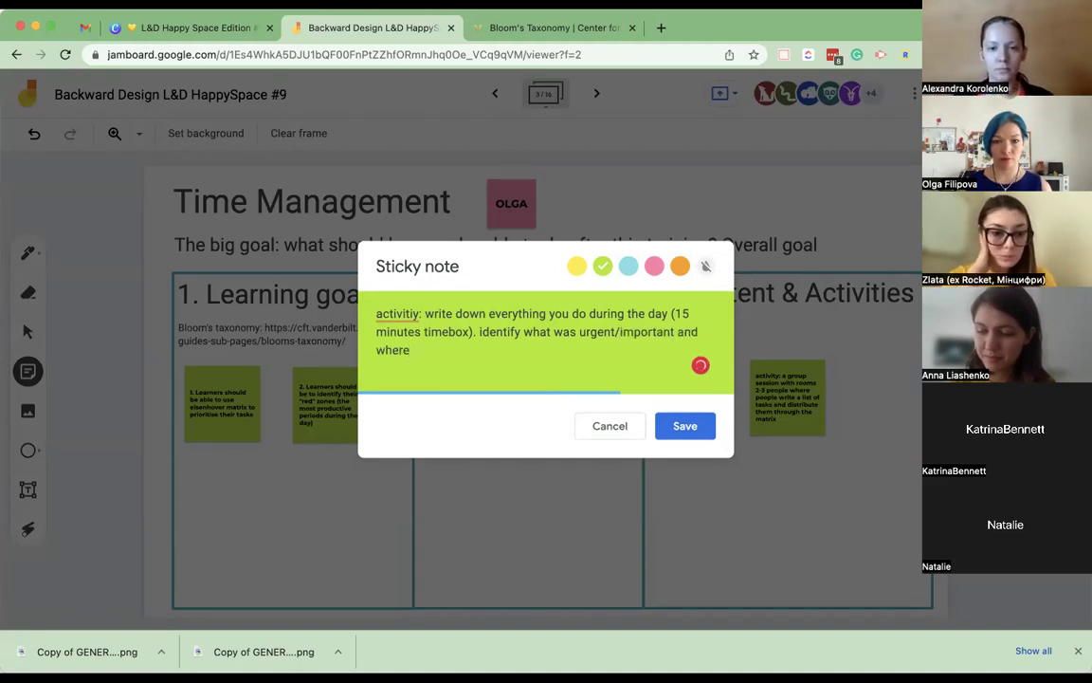
type("you ha")
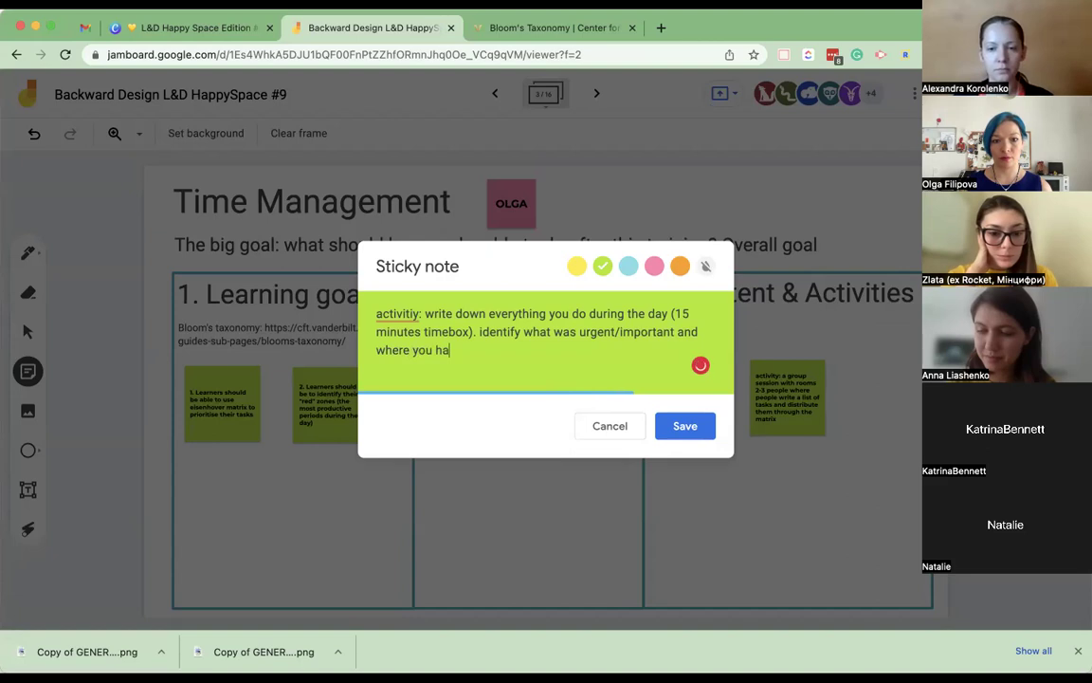
type("d the most prodcu")
key("BackSpace")
type("ive ")
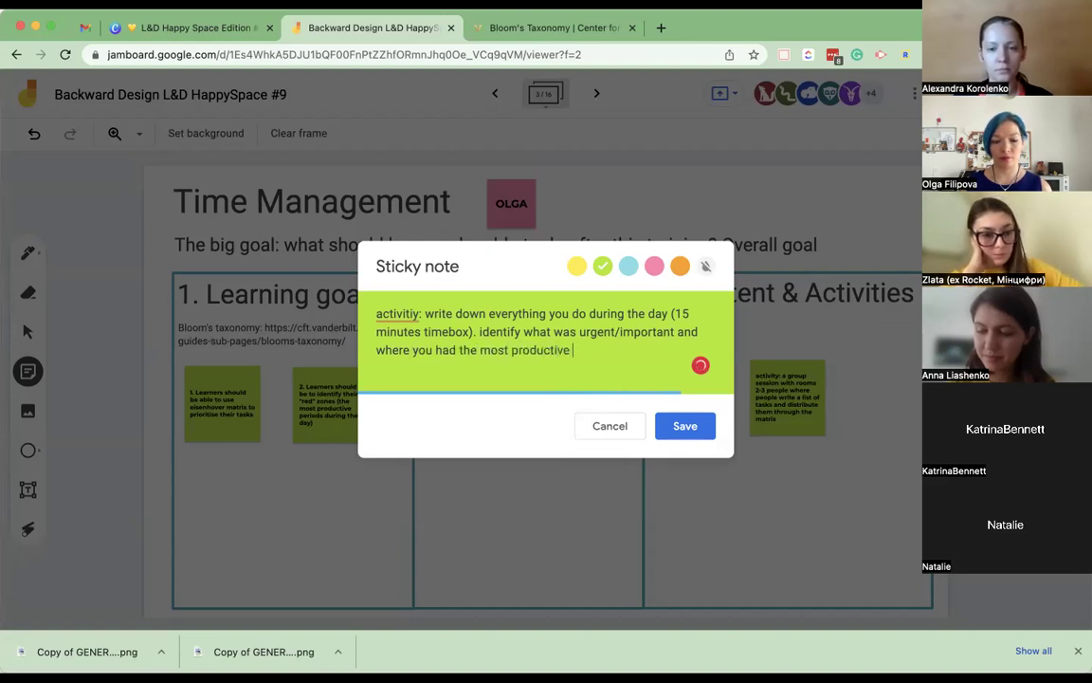
type("time")
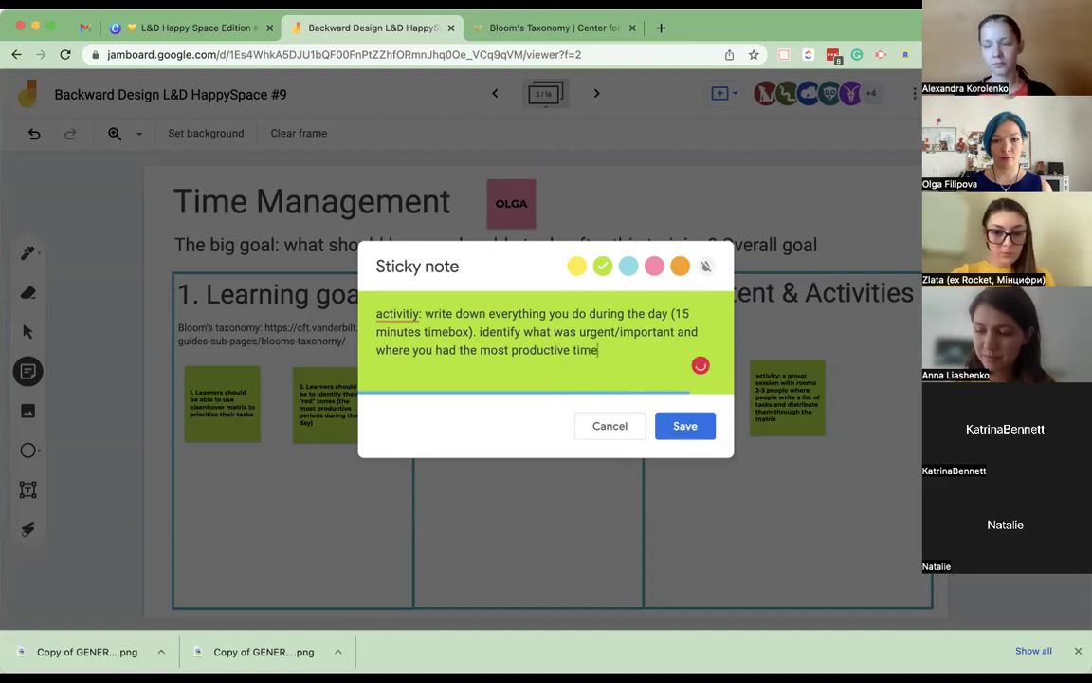
Step: Make the note's last word "times", add ". do it during some days" and save the note
type("s. do it d")
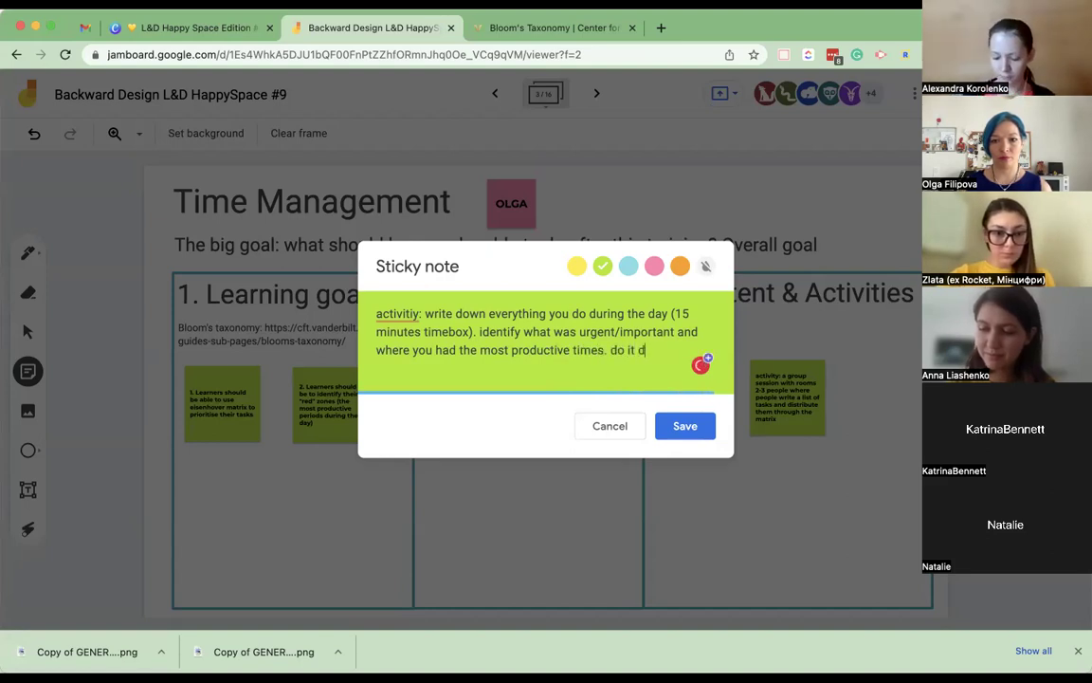
type("uring couple")
key("BackSpace")
key("BackSpace")
key("BackSpace")
key("BackSpace")
key("BackSpace")
type("some da")
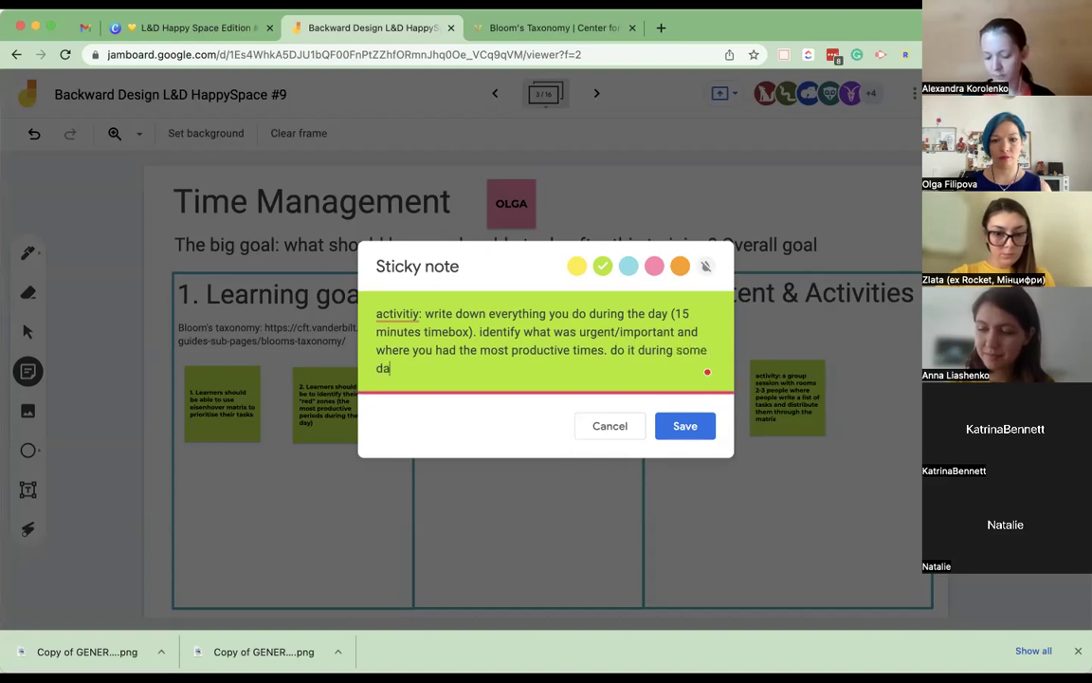
type("ys")
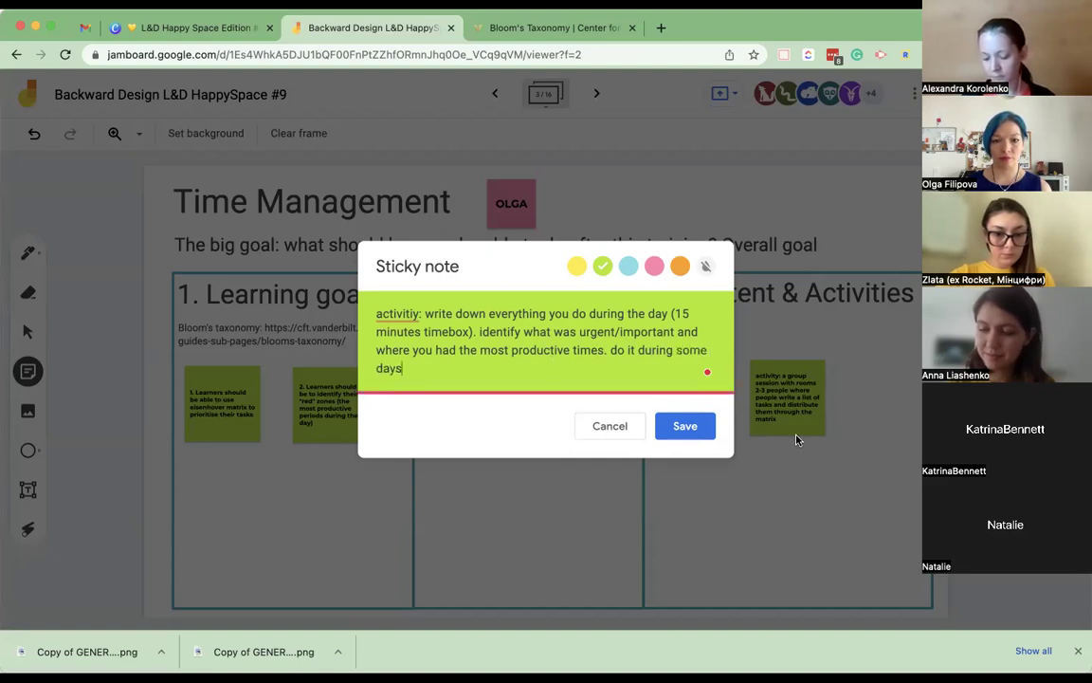
left_click(685, 426)
Step: Deselect the new activity note and go to the next frame, "Training Title"
left_click(695, 464)
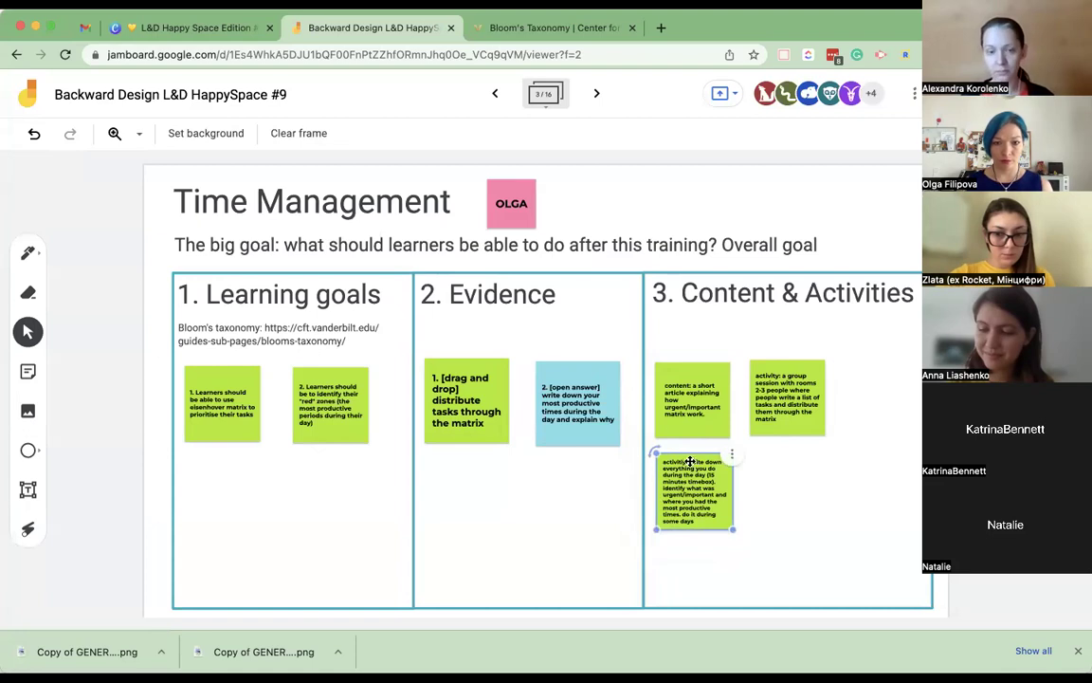
left_click(875, 200)
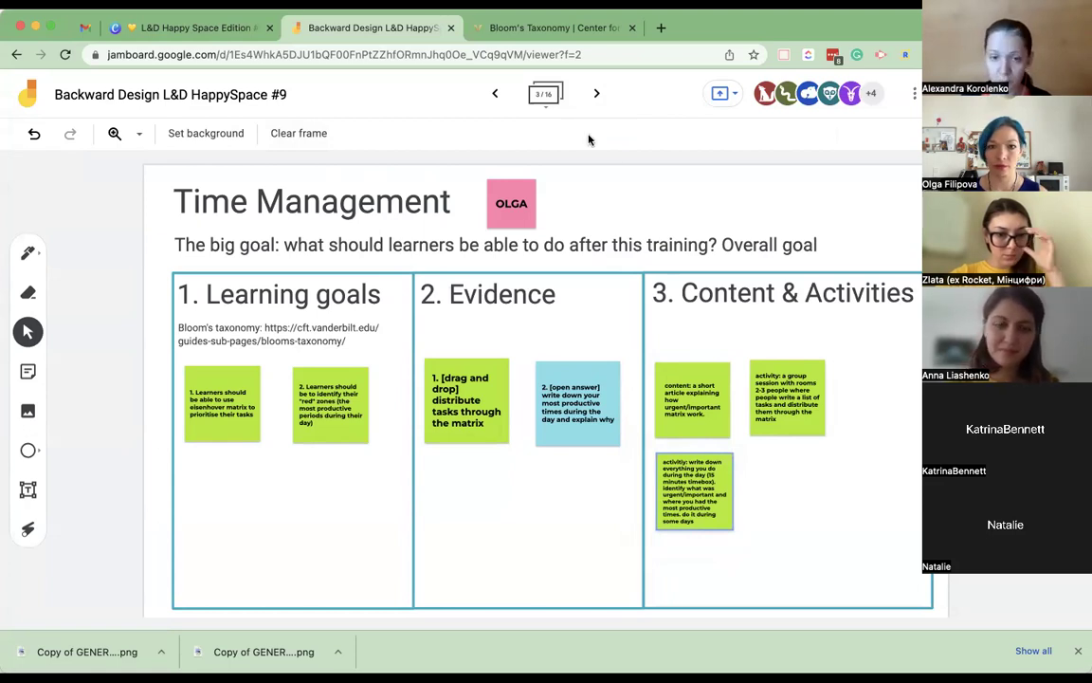
left_click(596, 93)
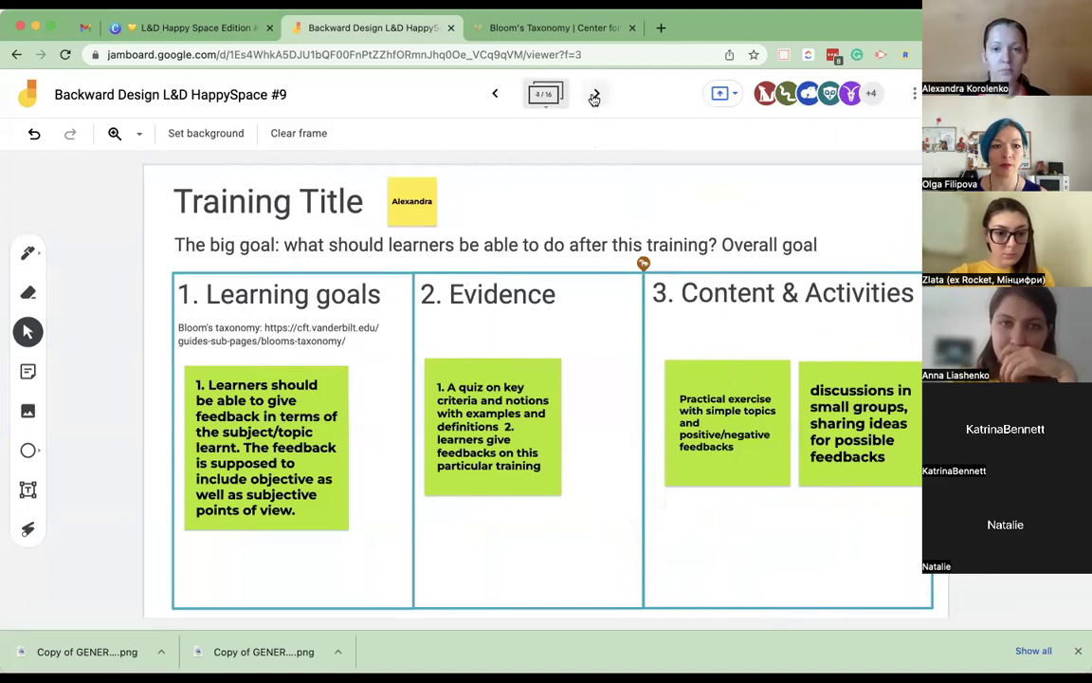